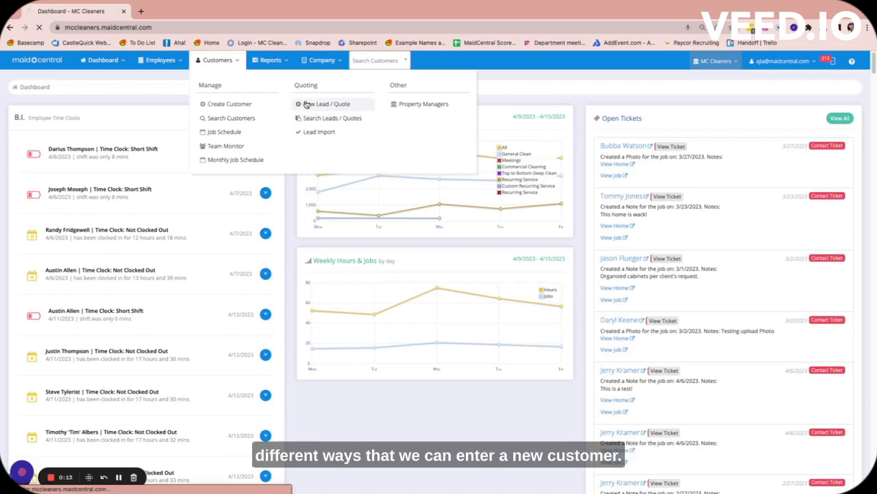
# Step: Start a new lead quote and enter the customer's first and last name in their separate fields
pyautogui.click(307, 104)
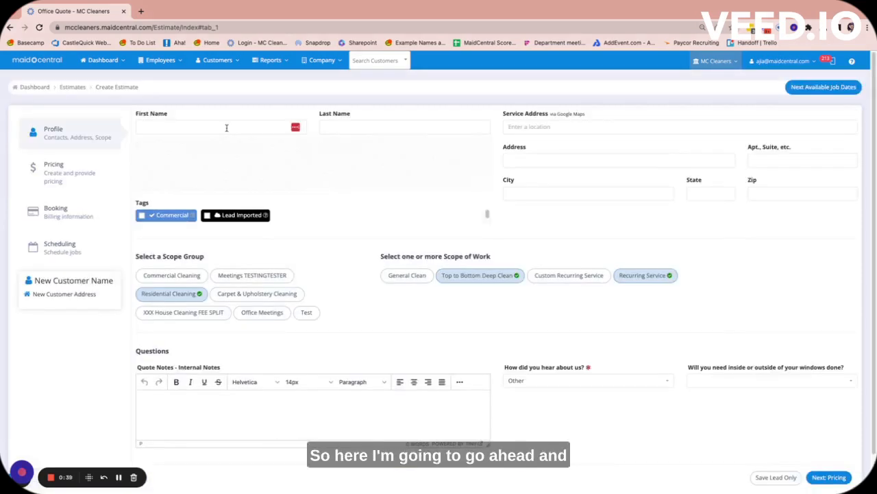
pyautogui.click(226, 128)
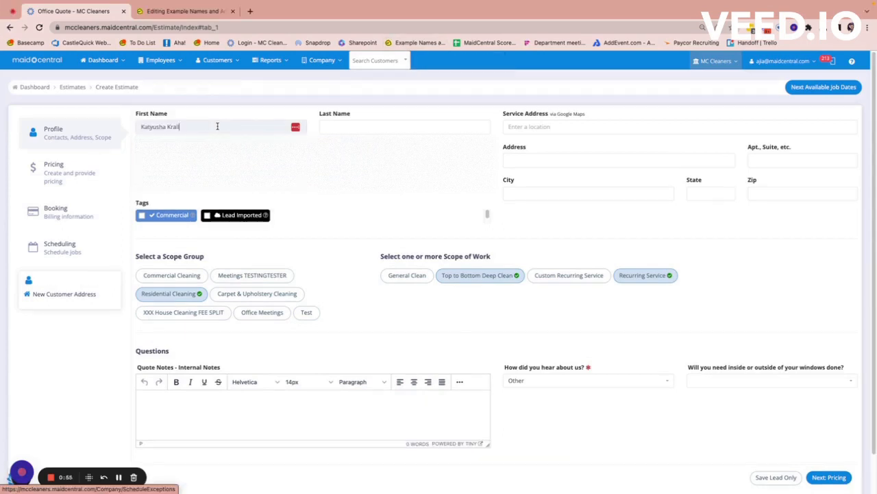
pyautogui.doubleClick(174, 128)
pyautogui.hotkey('ctrl', 'x')
pyautogui.click(398, 128)
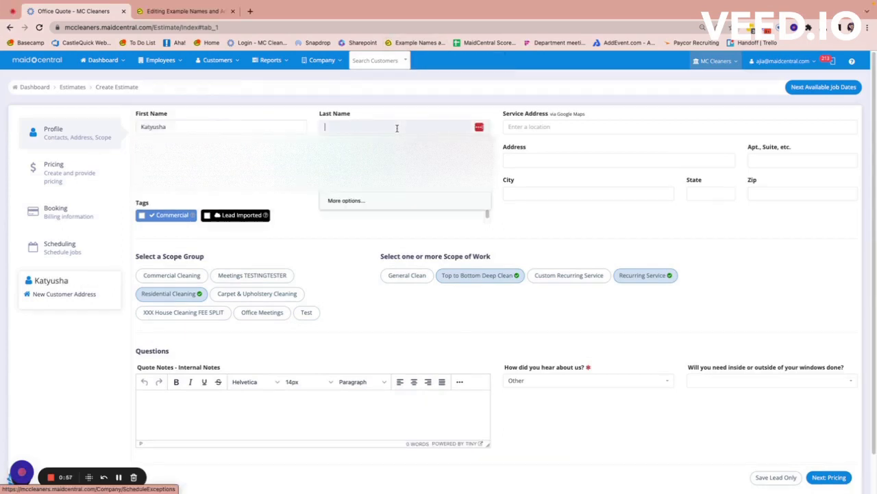
pyautogui.hotkey('ctrl', 'v')
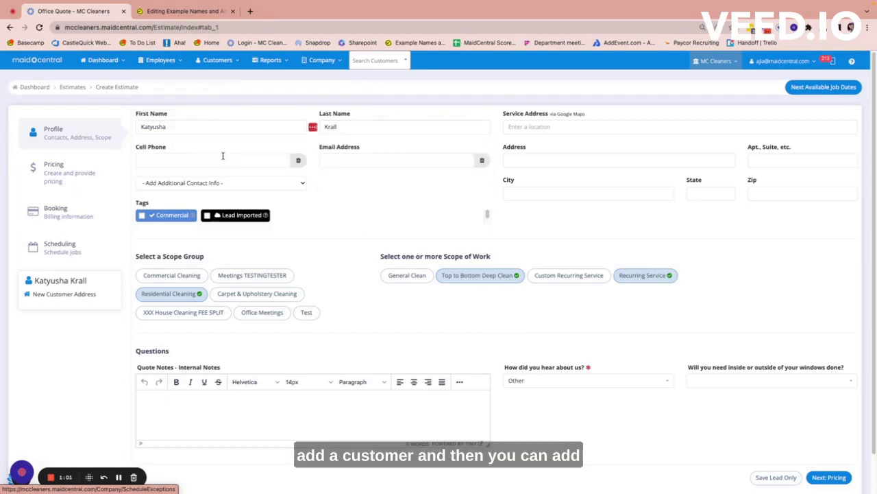
# Step: Remove the cell phone and email contact fields and fill in the service address from the full suggested match
pyautogui.click(299, 162)
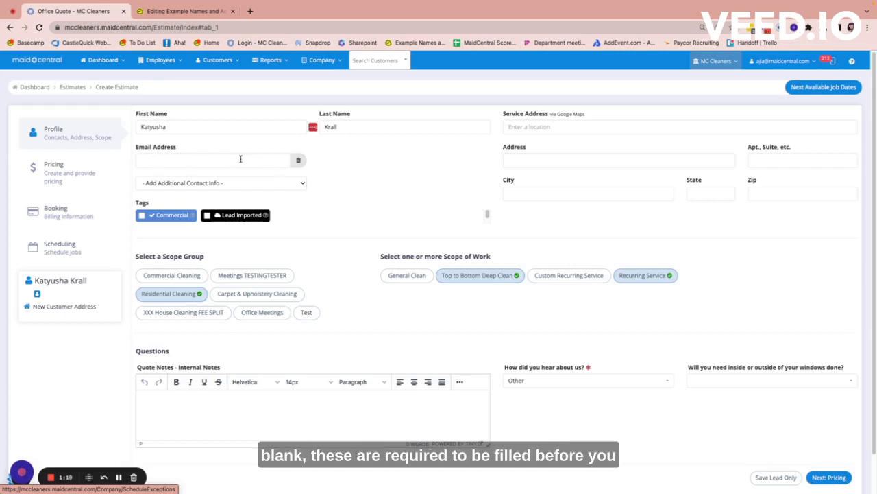
pyautogui.click(299, 161)
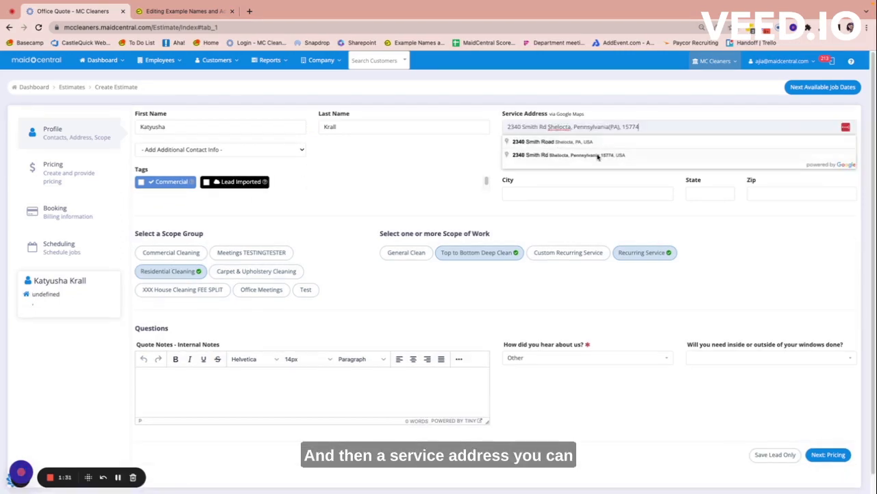
pyautogui.click(598, 157)
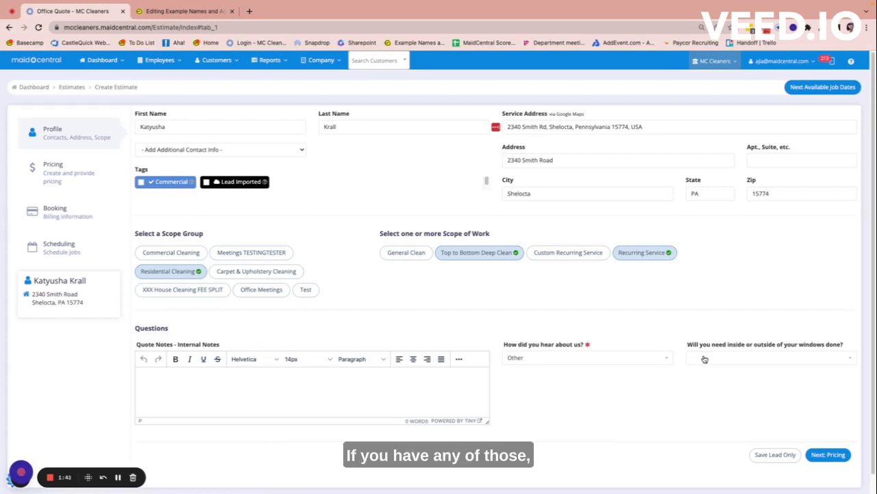
# Step: Set how the customer heard about the company to Used our Services Before and continue to pricing
pyautogui.click(588, 361)
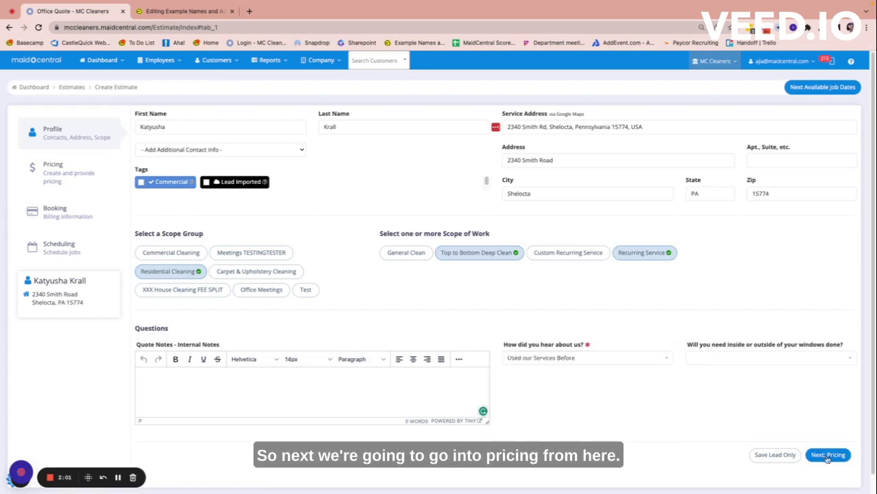
pyautogui.click(828, 455)
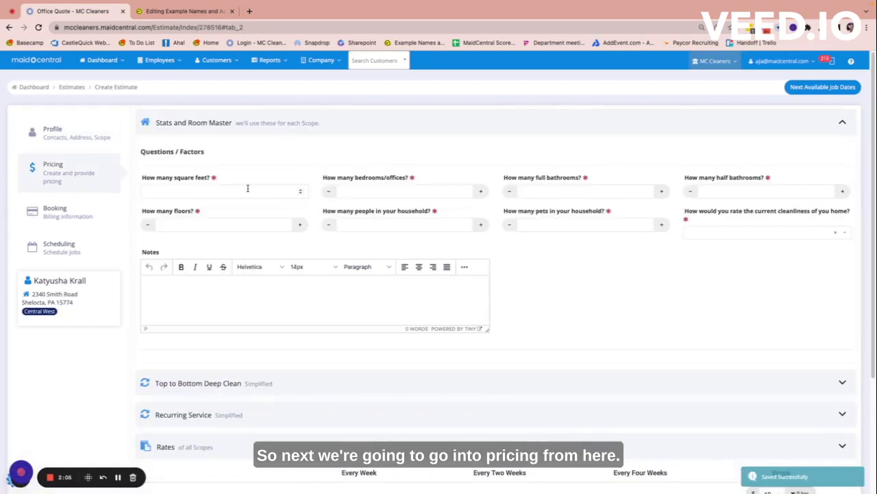
# Step: Complete the home questions: 2300 square feet, 4 bedrooms, 2 full and 0 half bathrooms, 2 floors, 3 people, 1 pet, cleanliness 4/5
pyautogui.click(217, 192)
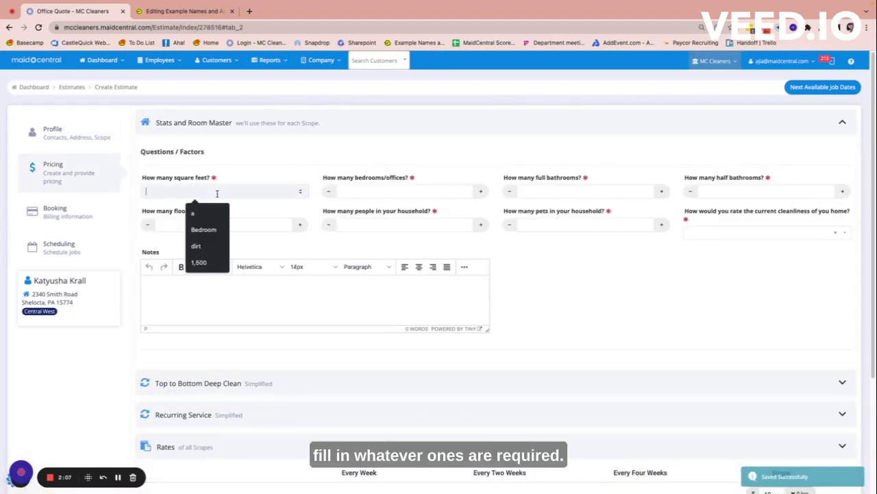
pyautogui.write('2')
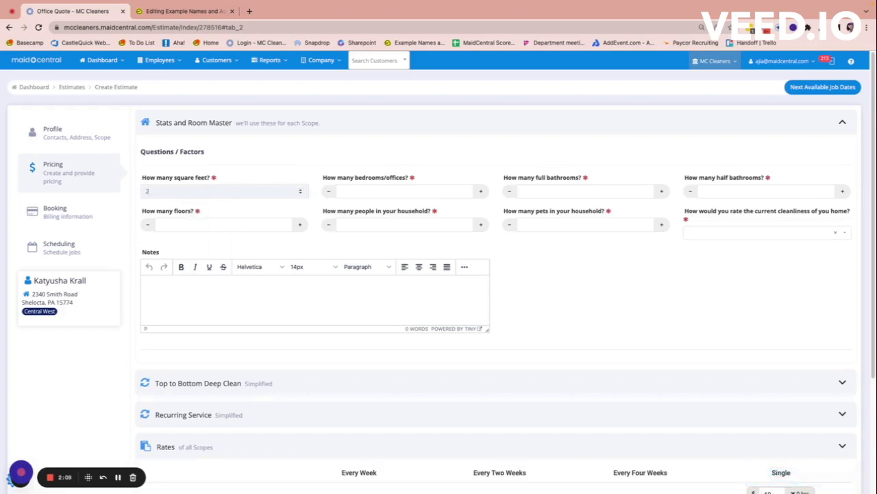
pyautogui.write('300')
pyautogui.press('Tab')
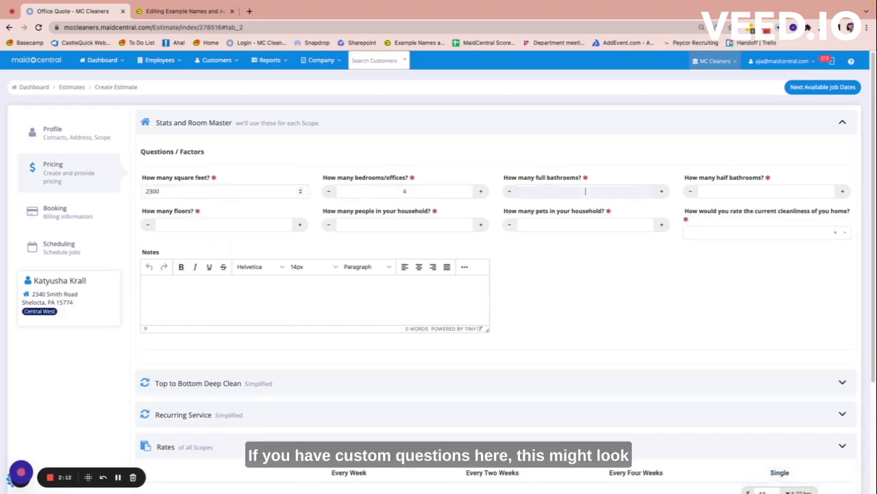
pyautogui.click(717, 259)
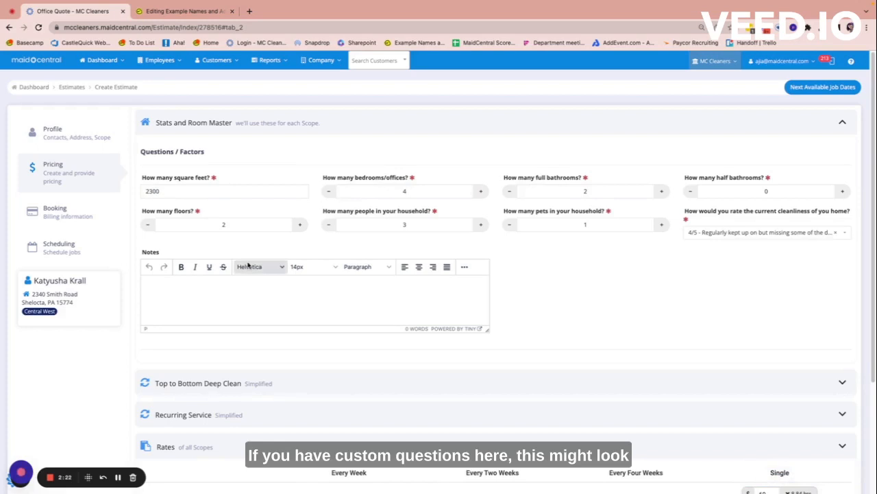
# Step: Select the Single rate for Top to Bottom Deep Clean and the Every Two Weeks rate for Recurring Service
pyautogui.scroll(-2, 510, 284)
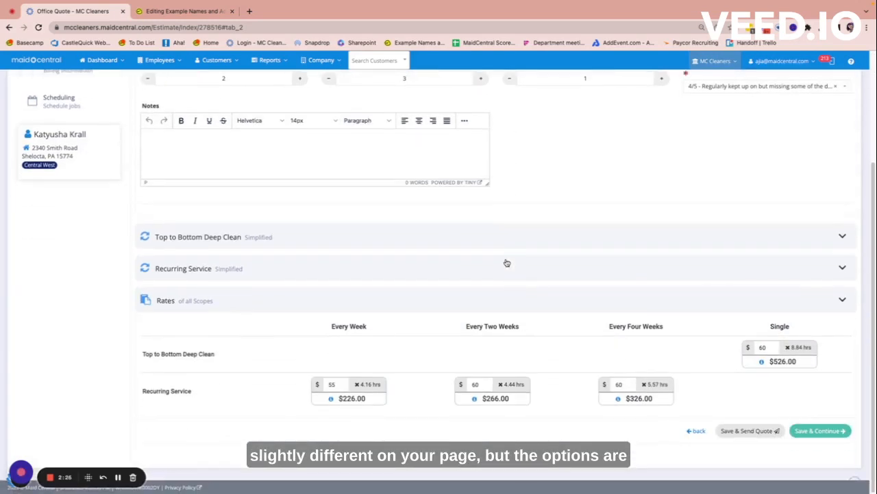
pyautogui.scroll(1, 558, 174)
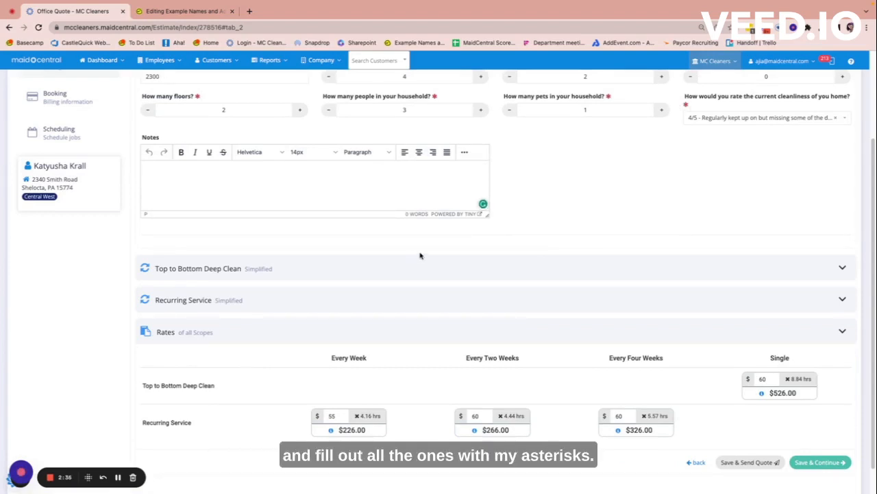
pyautogui.scroll(-1, 429, 274)
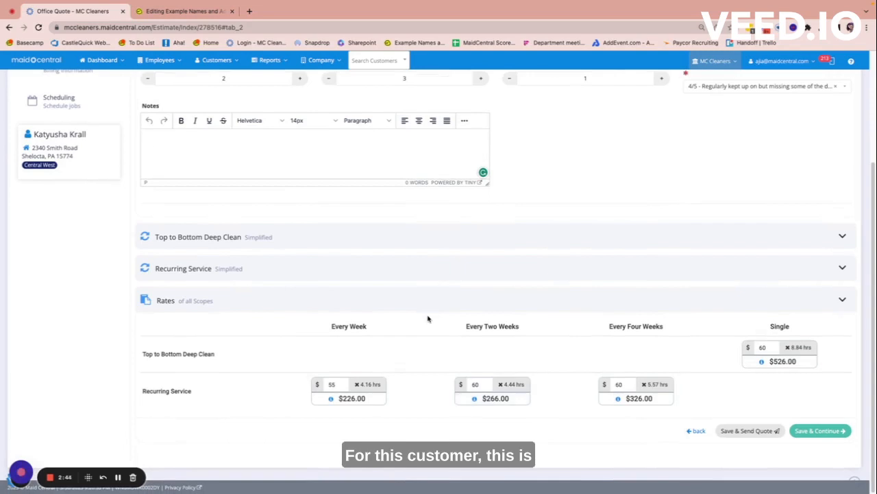
pyautogui.click(777, 364)
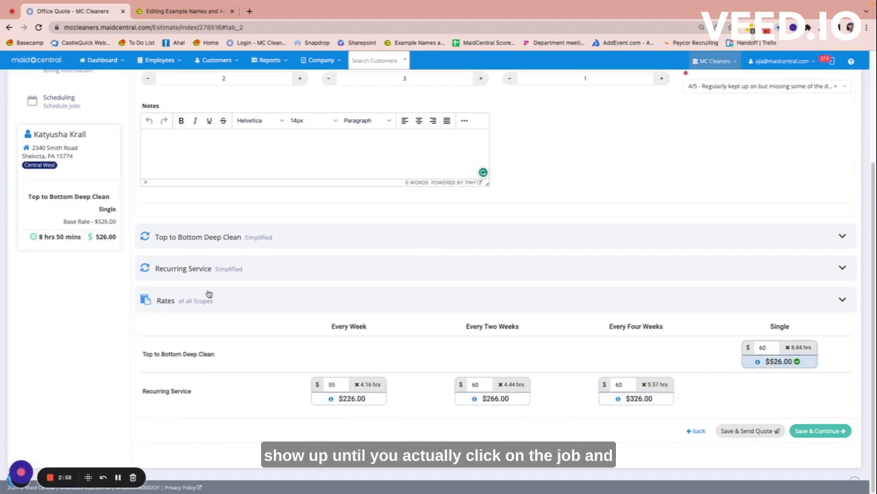
pyautogui.click(500, 406)
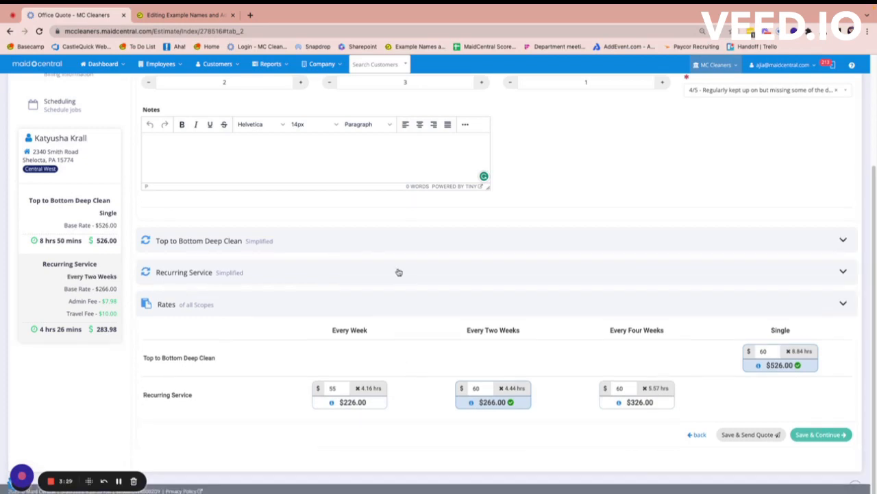
# Step: Add one Refrigerator and one Oven extra to the Top to Bottom Deep Clean and check the Recurring Service rate modifications
pyautogui.click(370, 248)
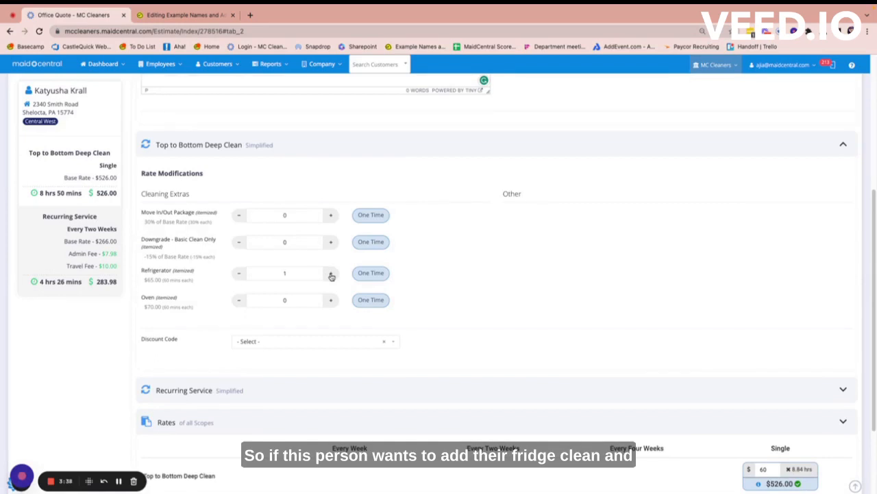
pyautogui.click(331, 300)
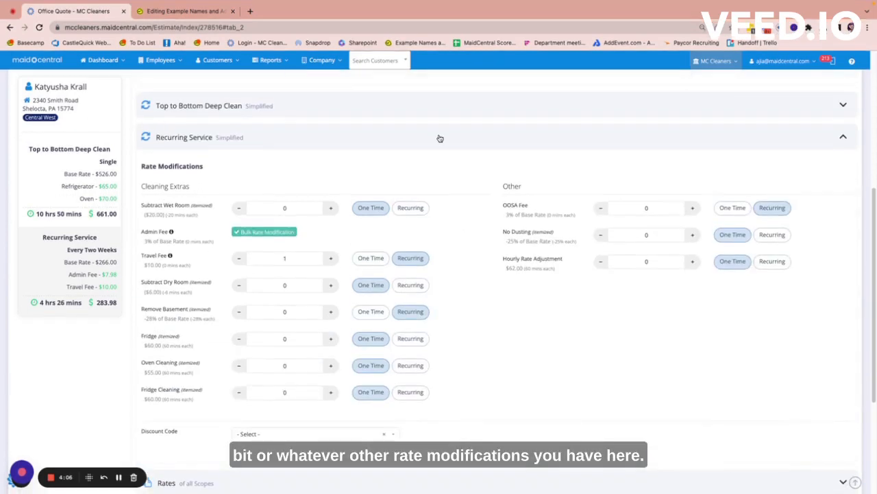
pyautogui.click(440, 139)
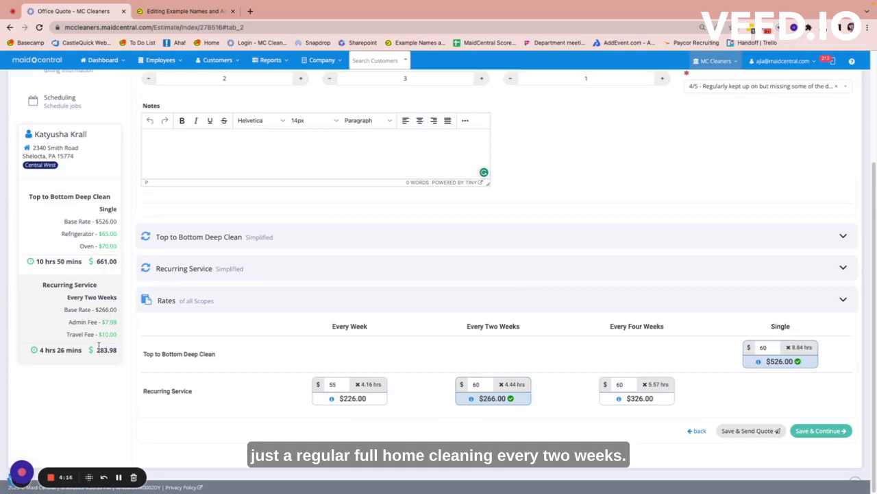
# Step: Save the quote and prepare its email, adding the Every Week and Every Four Weeks recurring options
pyautogui.click(748, 430)
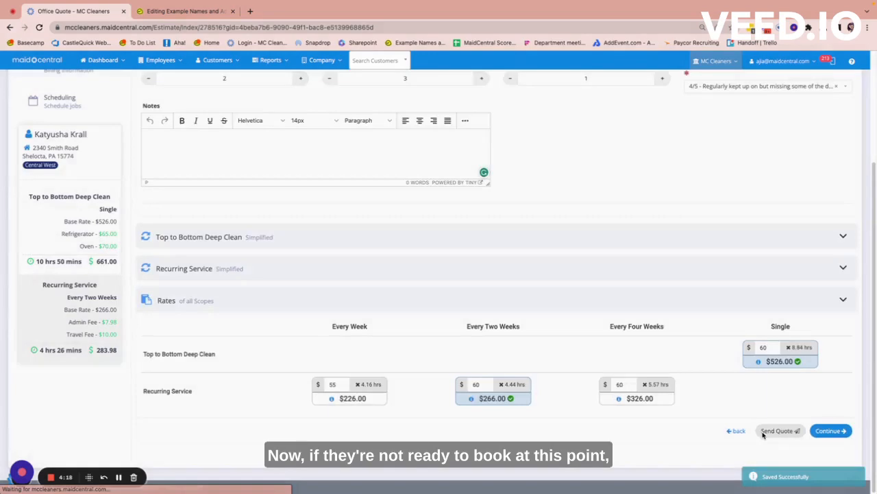
pyautogui.click(781, 430)
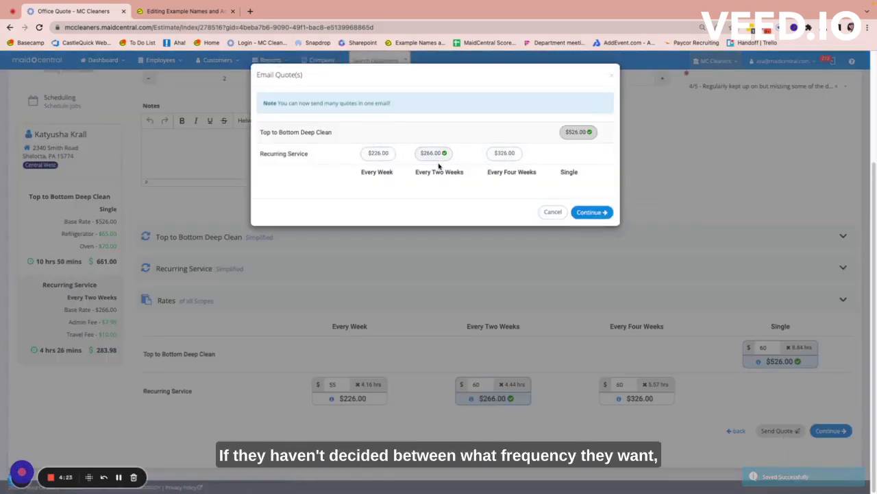
pyautogui.click(381, 153)
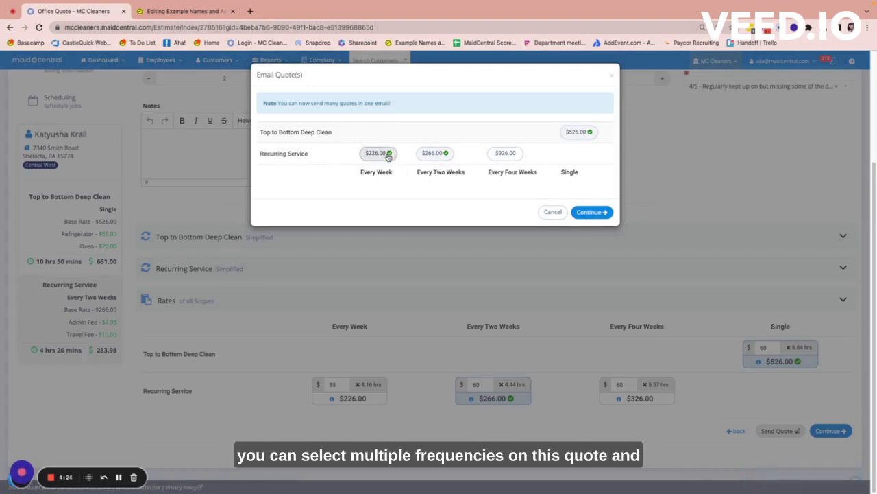
pyautogui.click(505, 155)
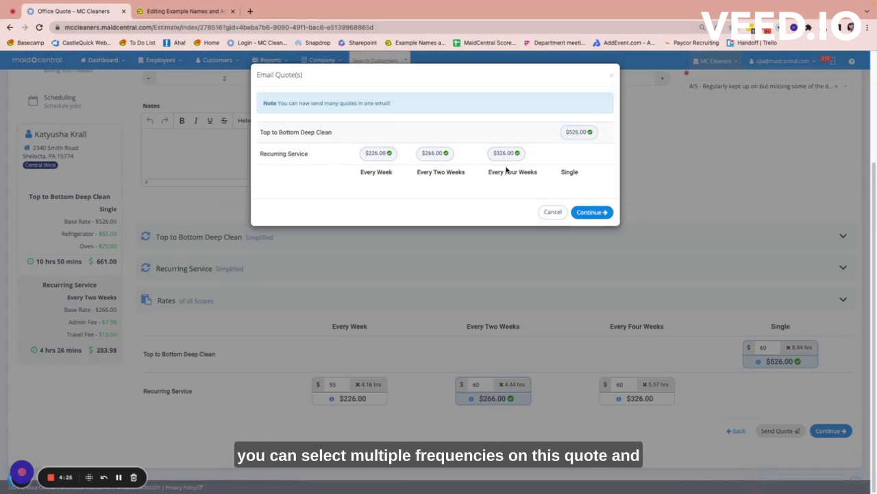
pyautogui.click(597, 215)
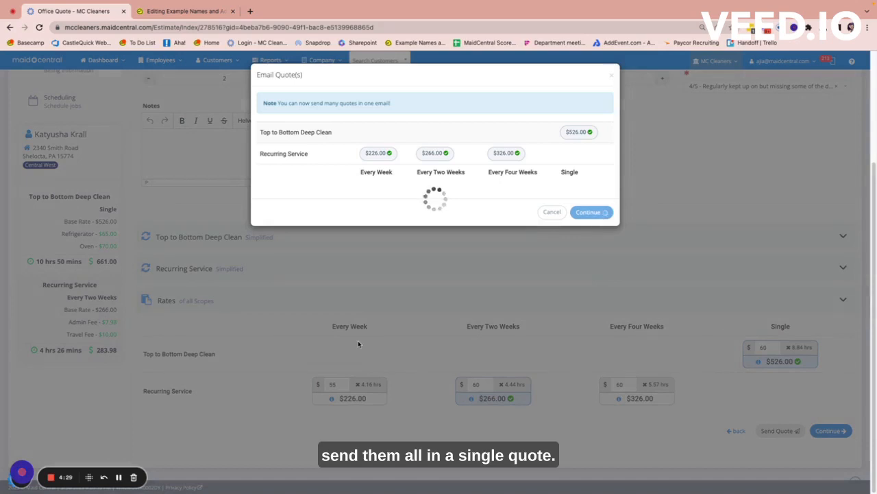
# Step: Review the quote email body, examining the deep clean charges, each recurring service option and the booking links
pyautogui.scroll(-5, 405, 289)
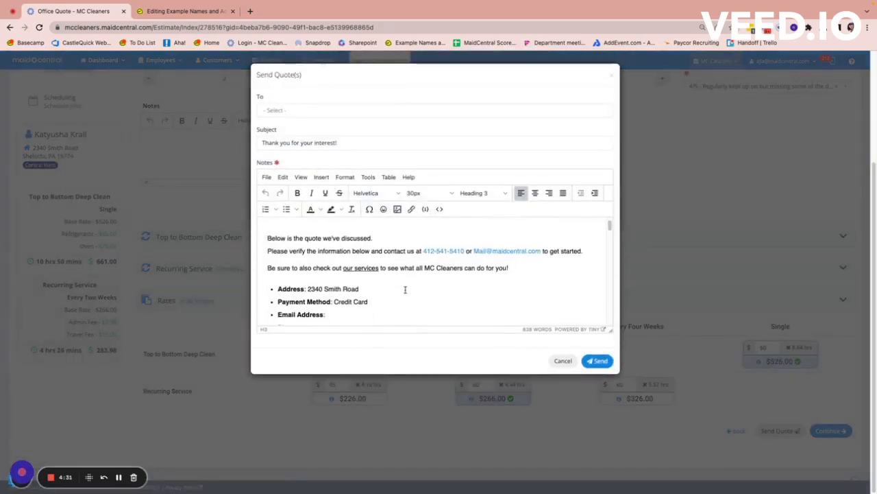
pyautogui.scroll(2, 404, 289)
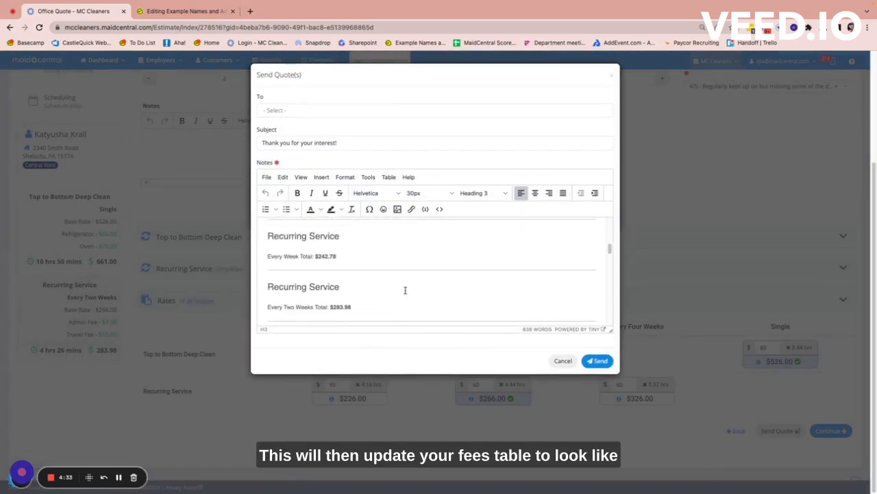
pyautogui.scroll(2, 402, 289)
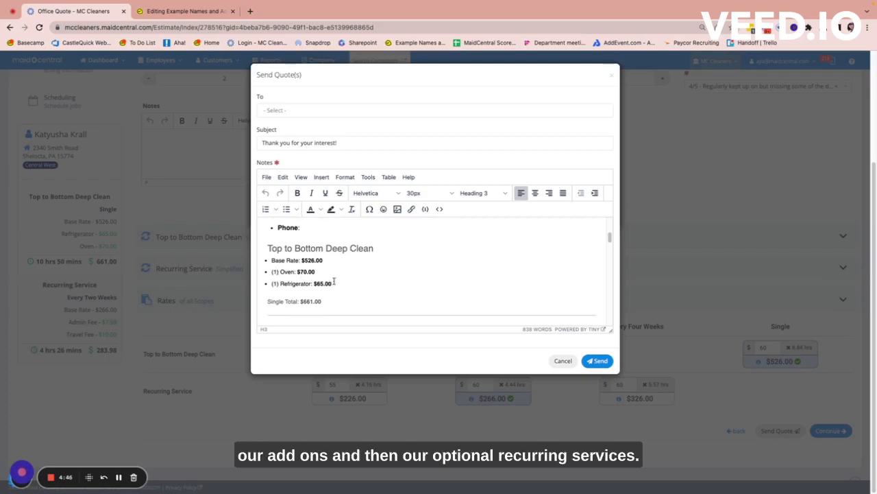
pyautogui.scroll(-2, 334, 281)
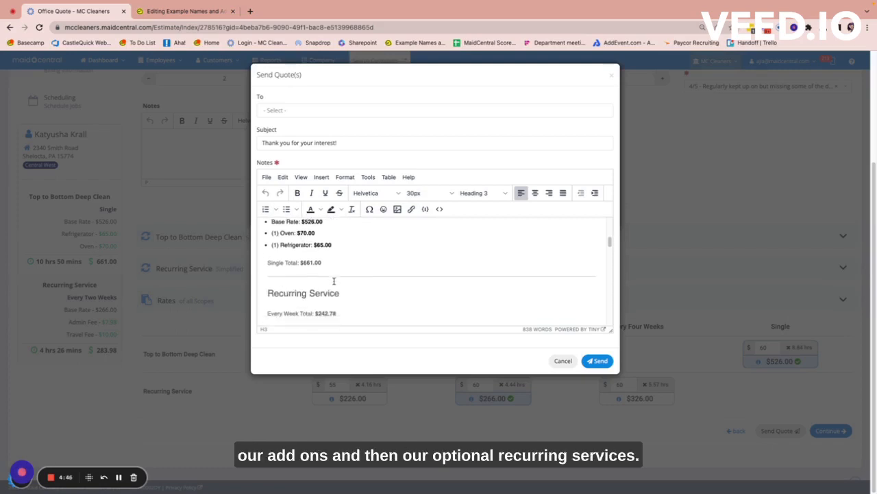
pyautogui.scroll(-2, 334, 281)
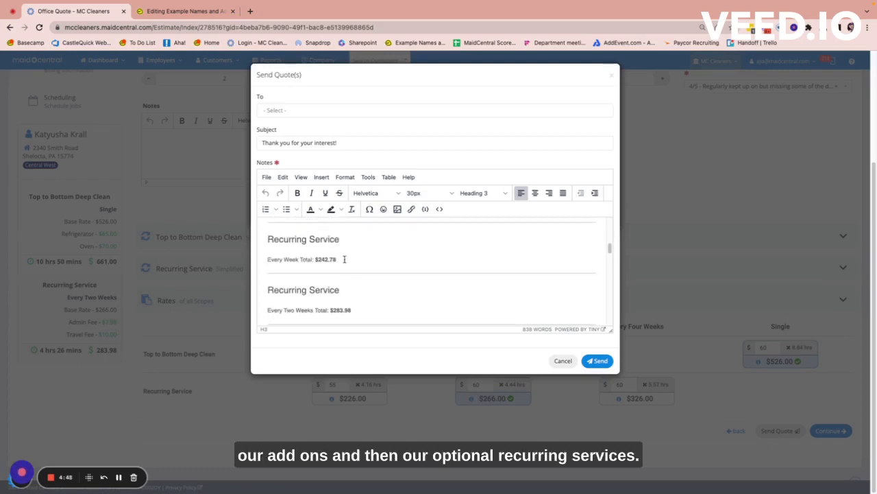
pyautogui.click(344, 260)
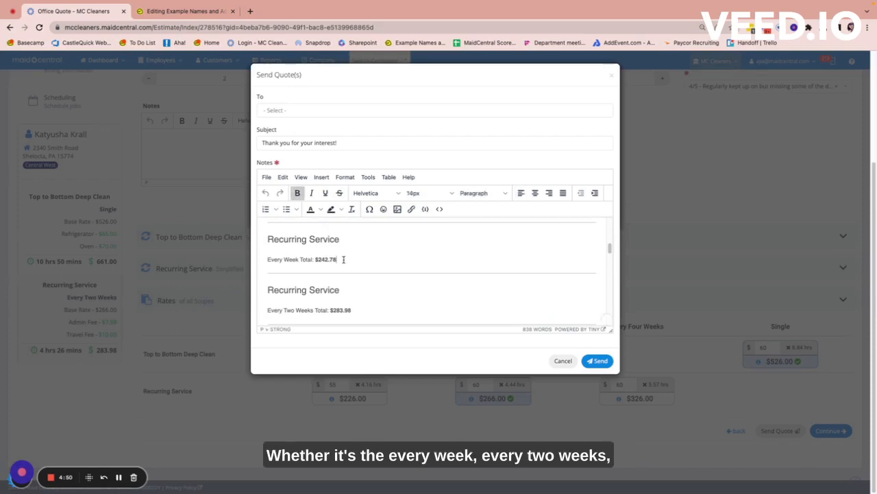
pyautogui.scroll(-1, 355, 274)
pyautogui.scroll(-5, 357, 309)
pyautogui.scroll(4, 356, 302)
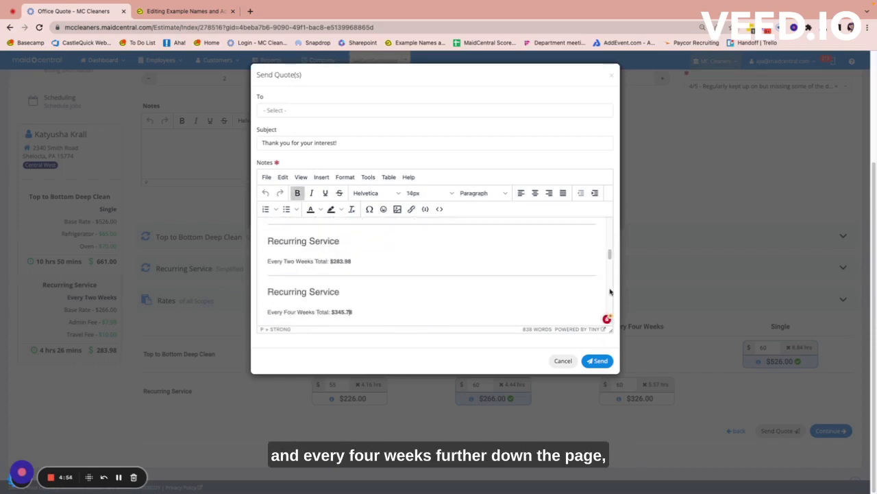
pyautogui.click(533, 292)
pyautogui.scroll(-3, 533, 291)
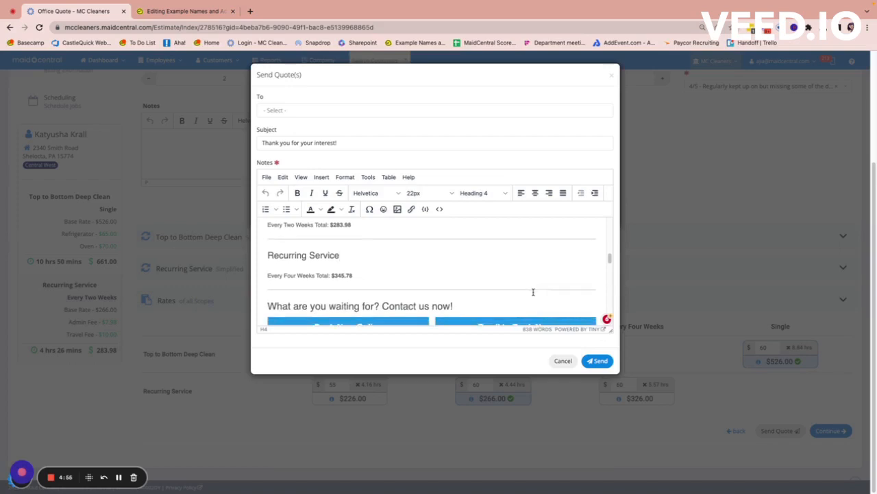
pyautogui.scroll(-1, 534, 292)
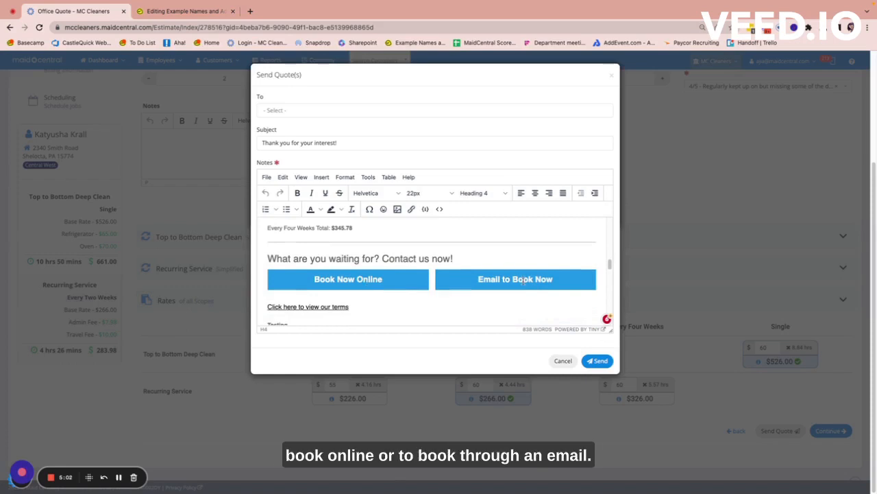
# Step: Check the available recipients for the quote email and close it without sending
pyautogui.scroll(-1, 419, 291)
pyautogui.scroll(-3, 419, 291)
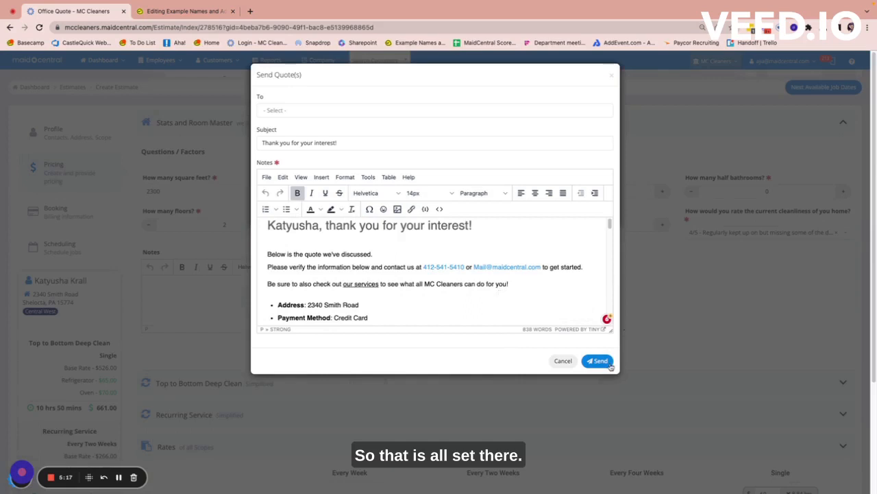
pyautogui.click(464, 114)
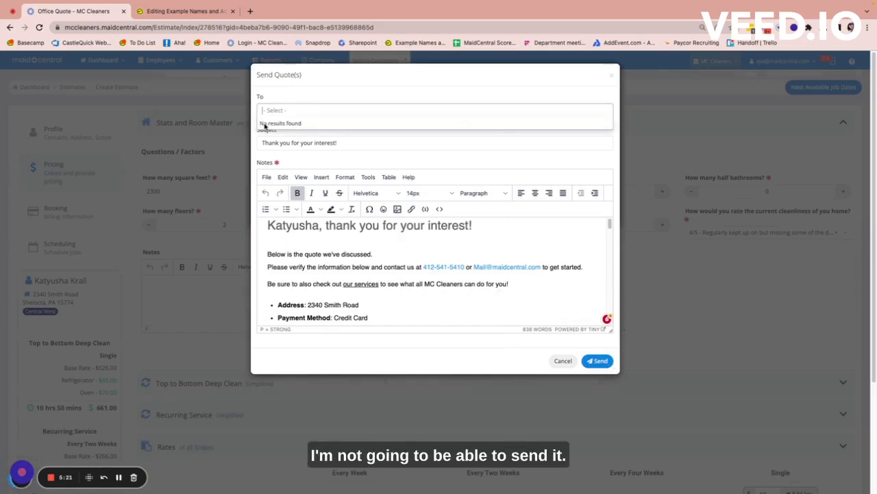
pyautogui.click(285, 110)
pyautogui.click(286, 113)
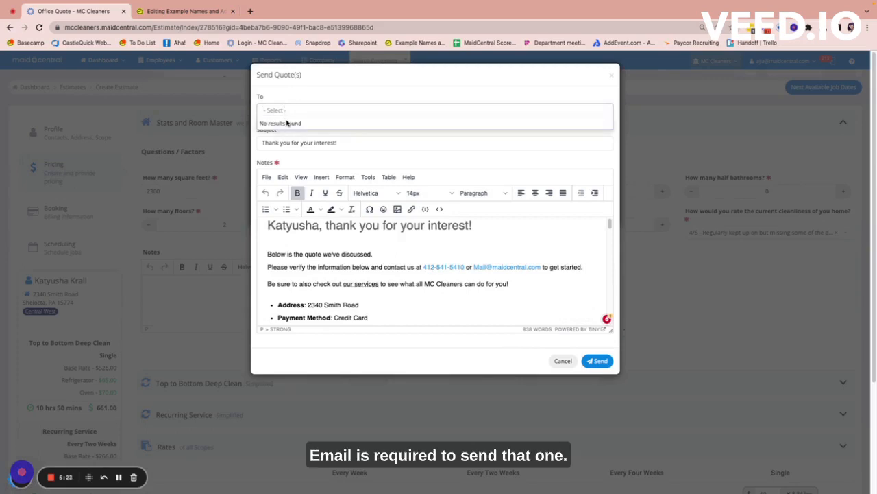
pyautogui.click(567, 362)
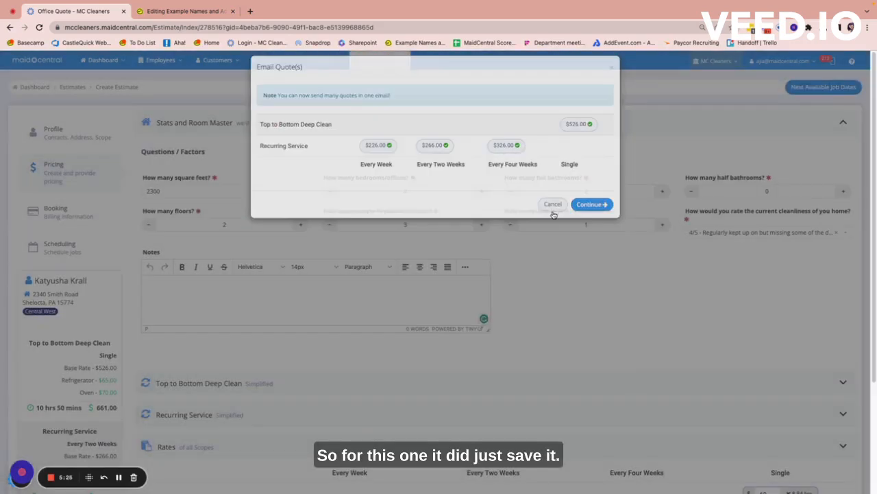
# Step: Continue the estimate from Pricing to the Booking stage
pyautogui.scroll(-1, 654, 317)
pyautogui.scroll(-3, 654, 318)
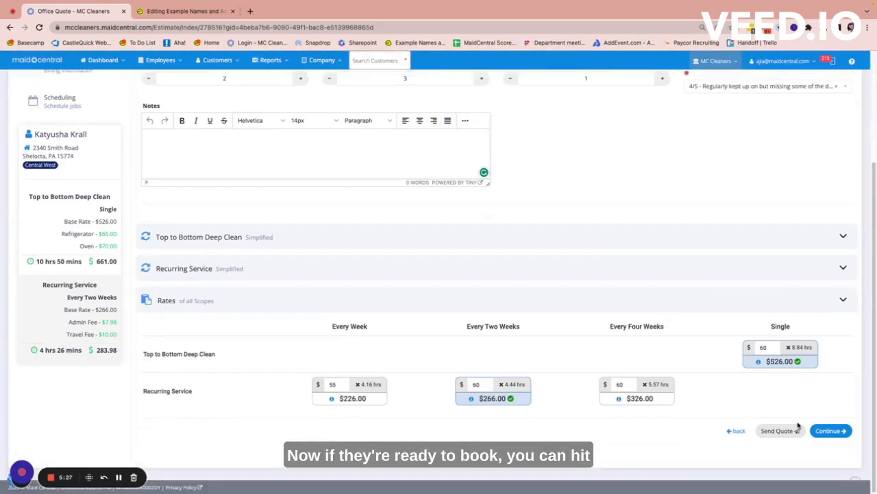
pyautogui.click(838, 431)
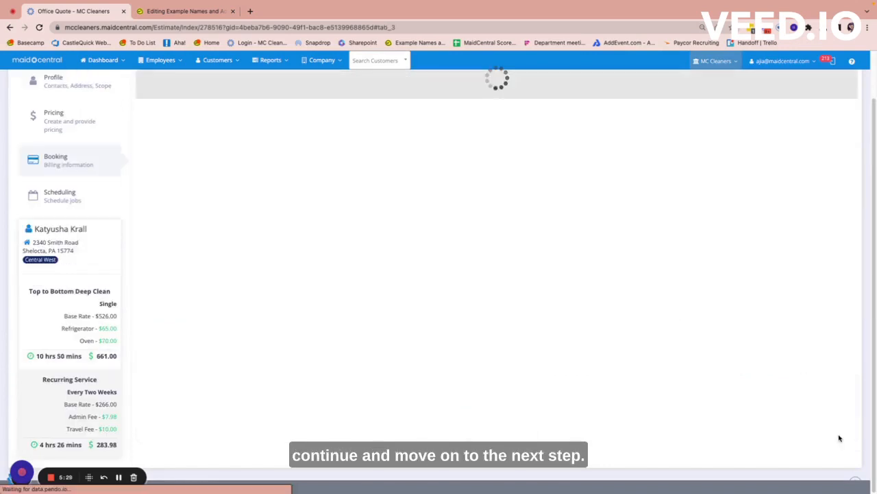
pyautogui.scroll(2, 450, 245)
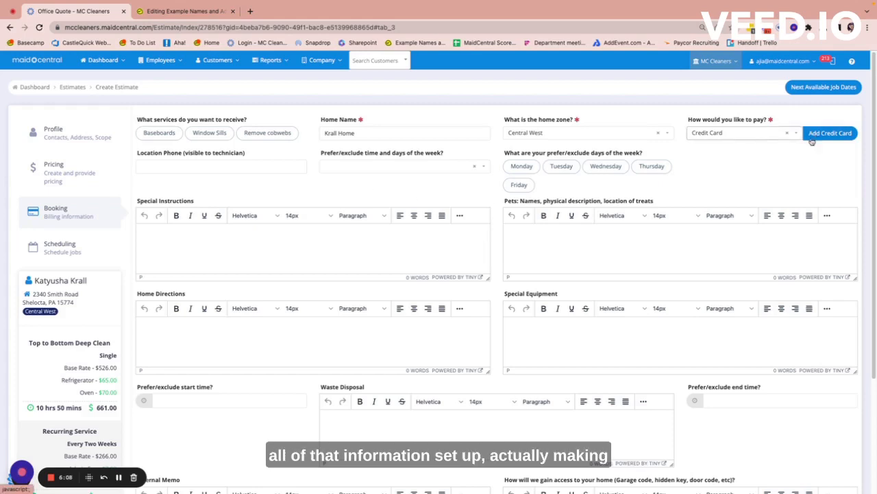
# Step: Add the customer's credit card by entering its number, expiration and CVV, save it, and decline storing it in the Google Account
pyautogui.click(814, 135)
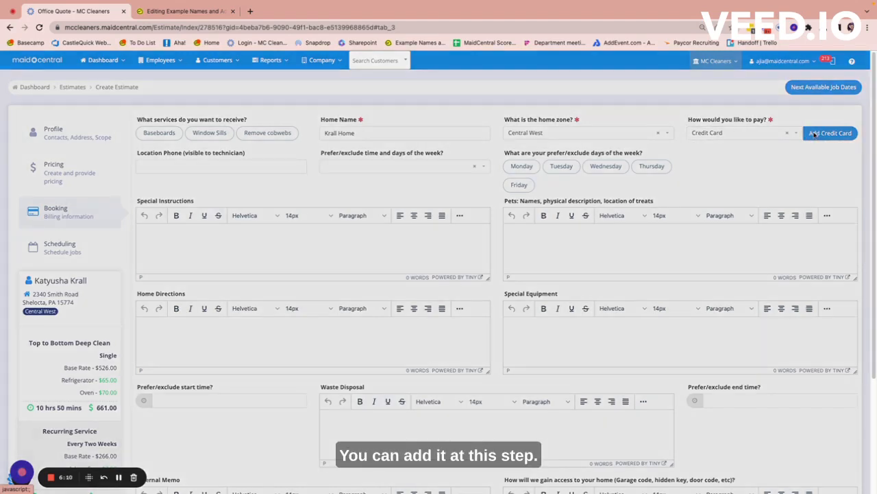
pyautogui.write('4242 42')
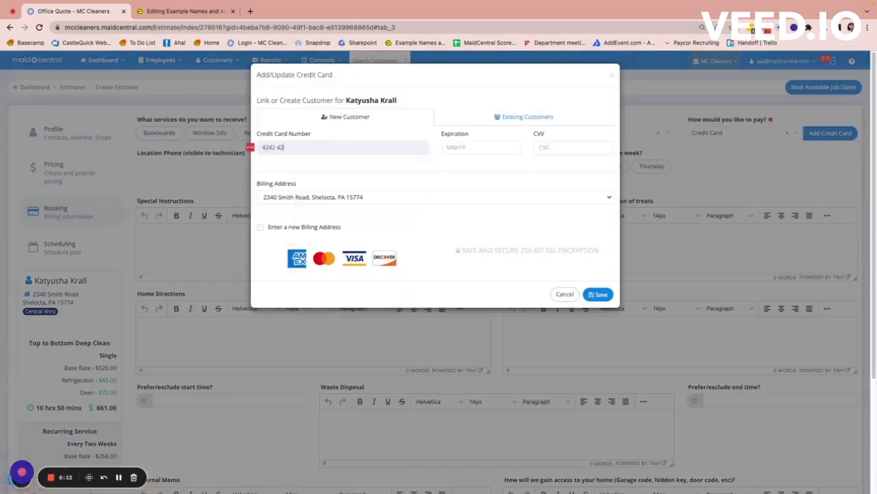
pyautogui.write('42 4242 4242')
pyautogui.press('Tab')
pyautogui.write('1')
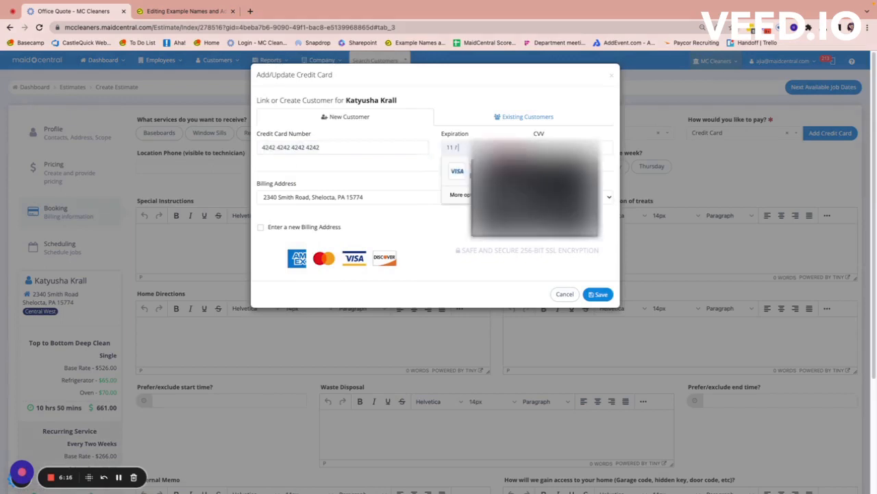
pyautogui.write('12')
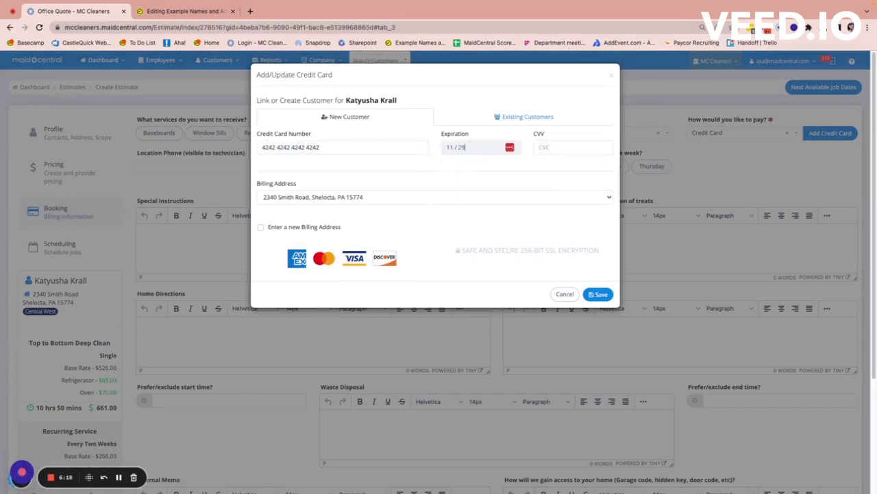
pyautogui.write('555')
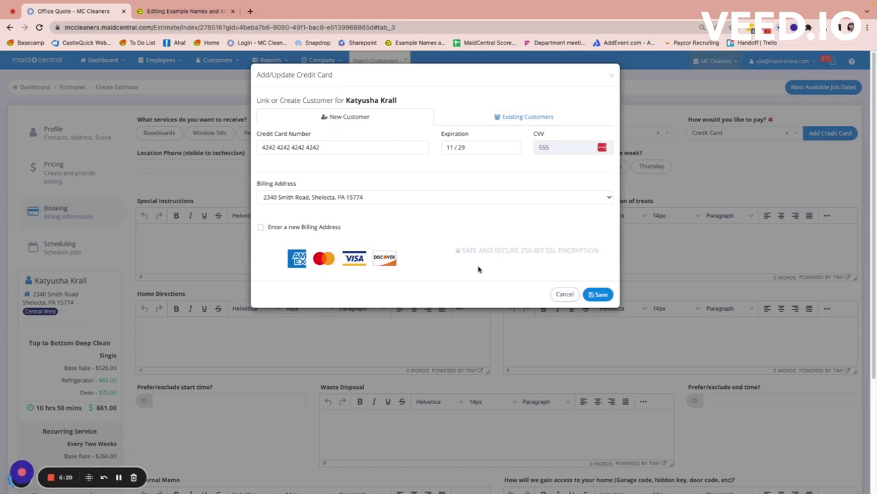
pyautogui.click(603, 295)
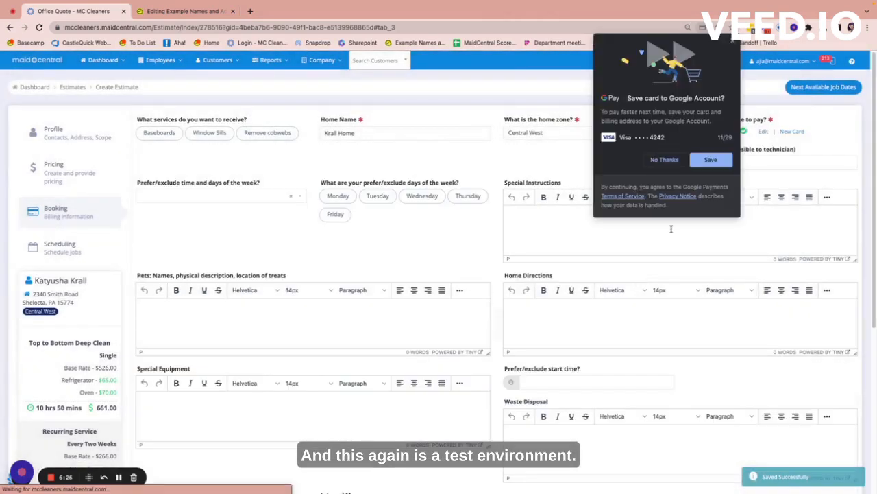
pyautogui.click(662, 162)
# Step: Look over the remaining booking detail fields, leave them blank, and continue to the Scheduling stage
pyautogui.scroll(-5, 662, 166)
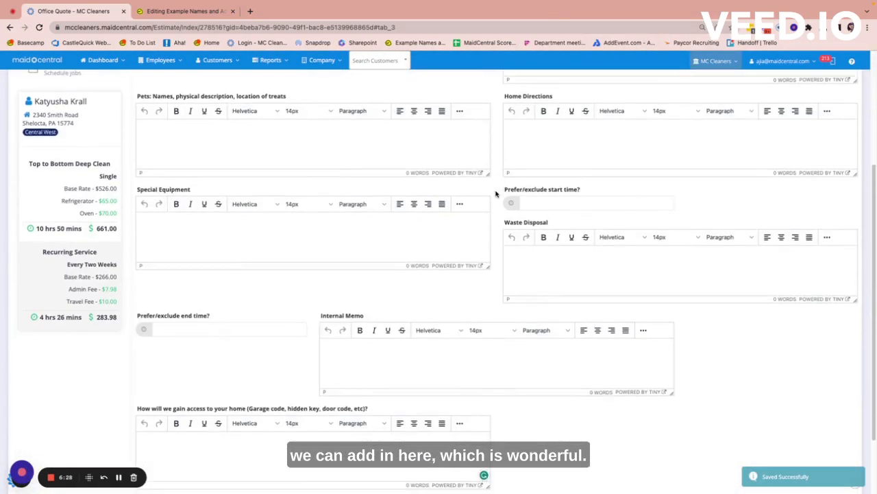
pyautogui.scroll(1, 453, 292)
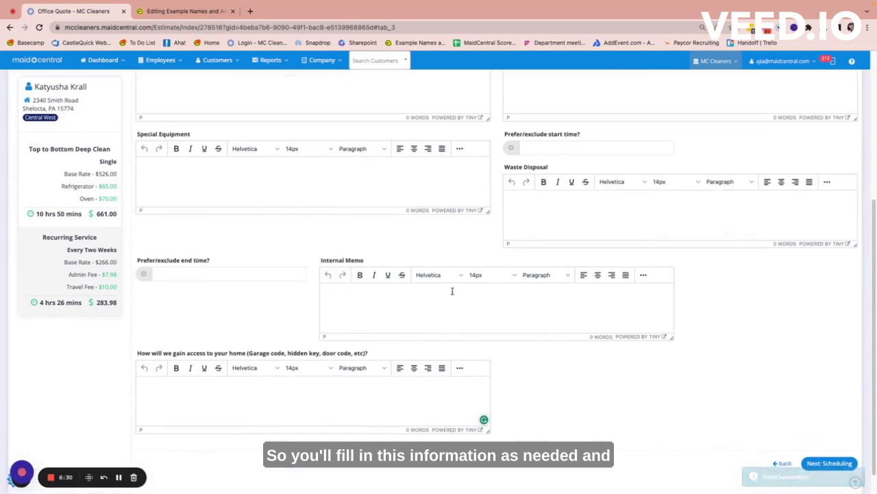
pyautogui.scroll(-1, 656, 385)
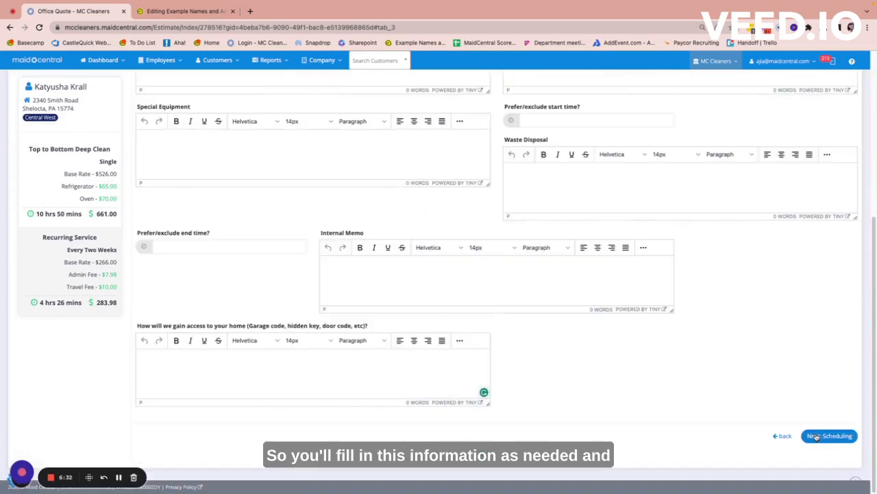
pyautogui.click(830, 437)
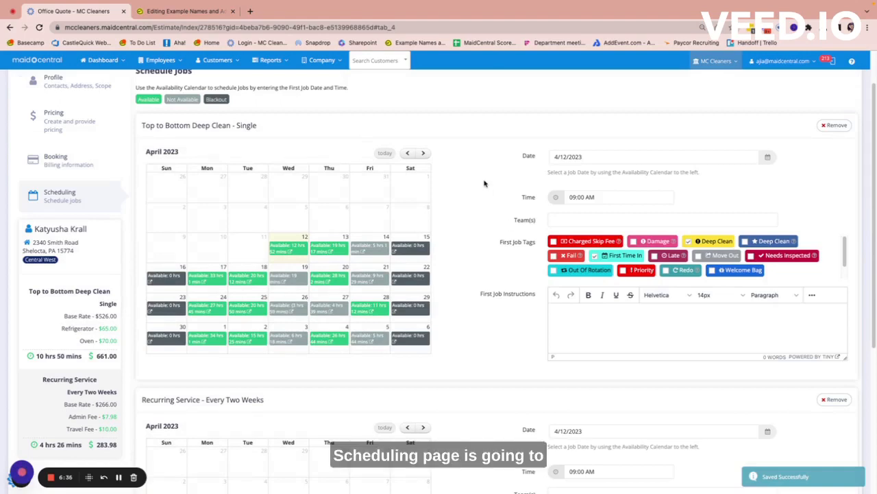
# Step: Review the availability calendars for both services and the home zone in the customer summary
pyautogui.scroll(-1, 483, 184)
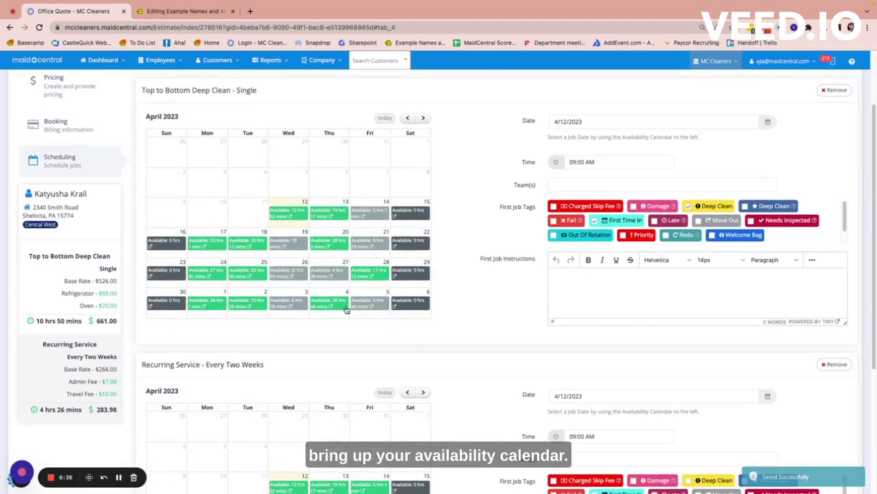
pyautogui.scroll(-1, 461, 285)
pyautogui.scroll(-1, 462, 285)
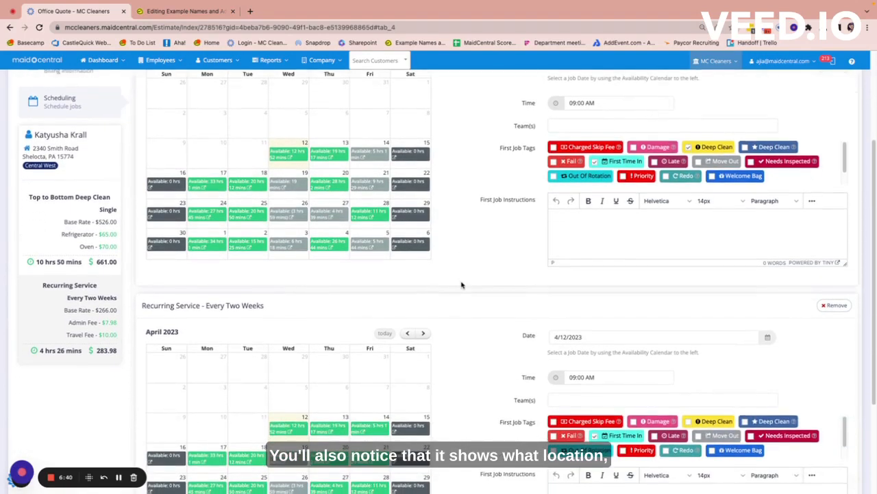
pyautogui.moveTo(60, 170); pyautogui.dragTo(25, 168)
pyautogui.click(24, 172)
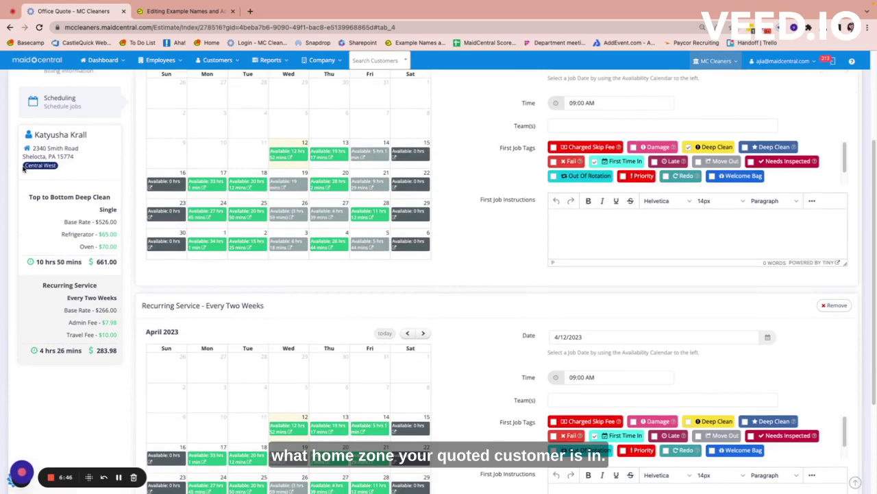
# Step: Open the Master Schedule report in a separate browser tab and return to the office quote
pyautogui.moveTo(258, 68)
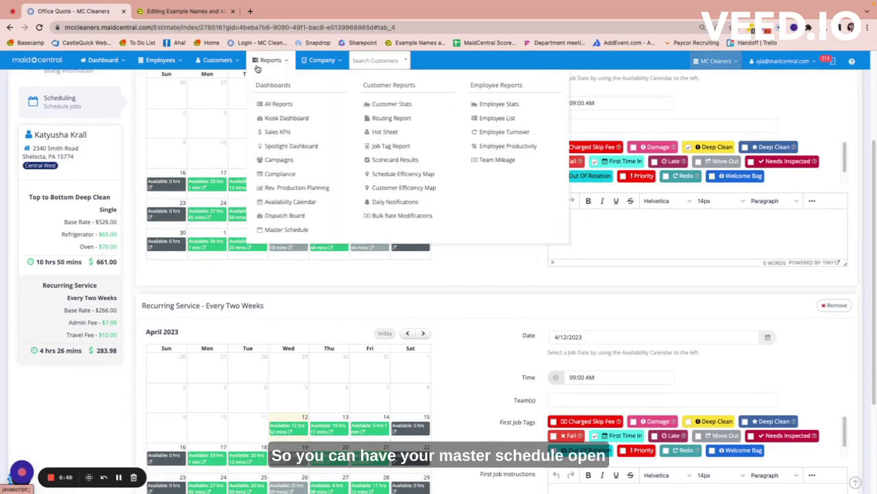
pyautogui.click(287, 229)
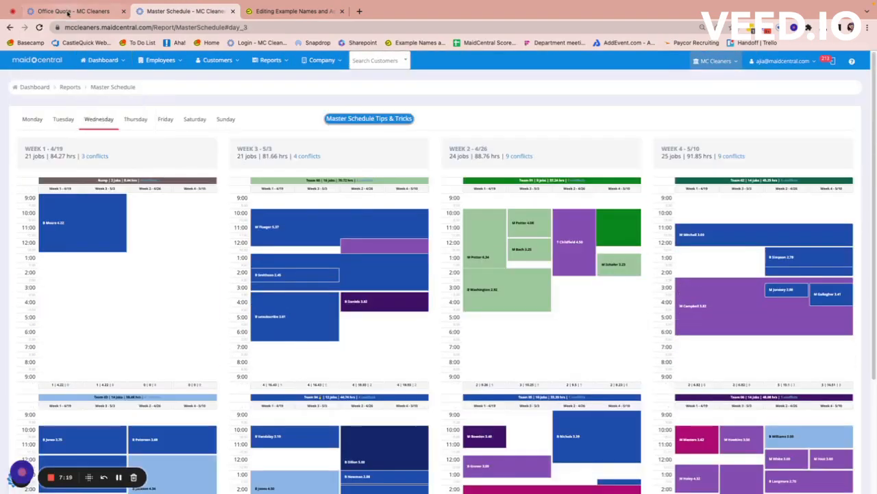
pyautogui.click(67, 12)
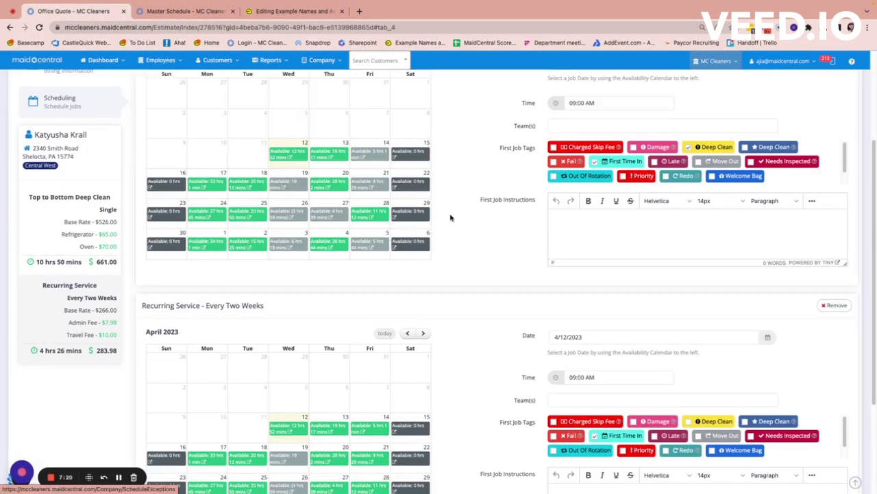
# Step: Schedule the Top to Bottom Deep Clean for 04/17/2023 at 12:00 PM with the team set to Not Scheduled
pyautogui.scroll(2, 458, 229)
pyautogui.scroll(2, 457, 229)
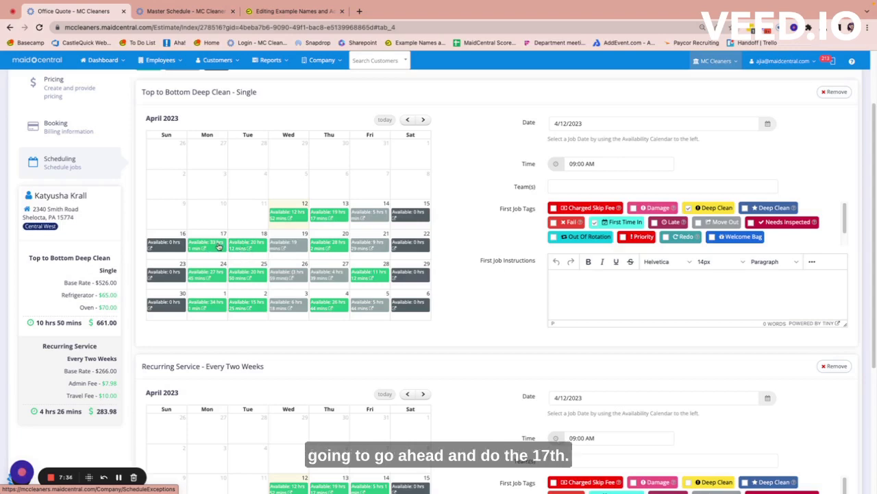
pyautogui.click(571, 123)
pyautogui.click(783, 203)
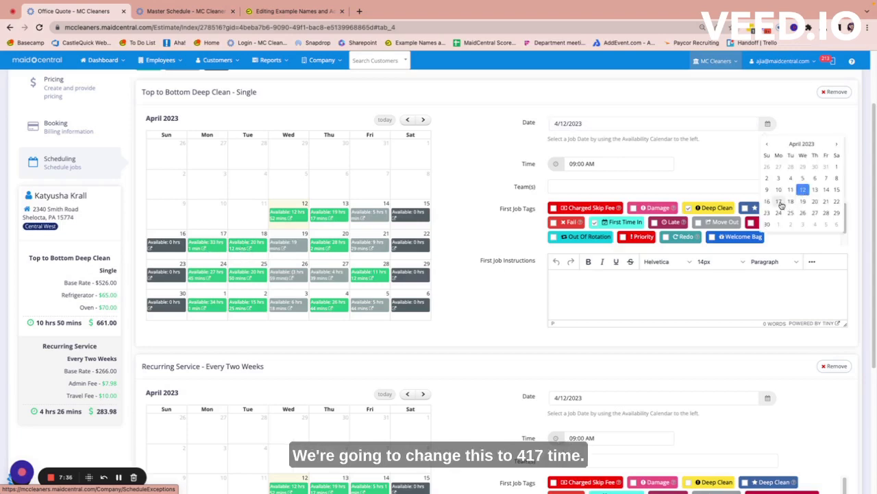
pyautogui.click(580, 163)
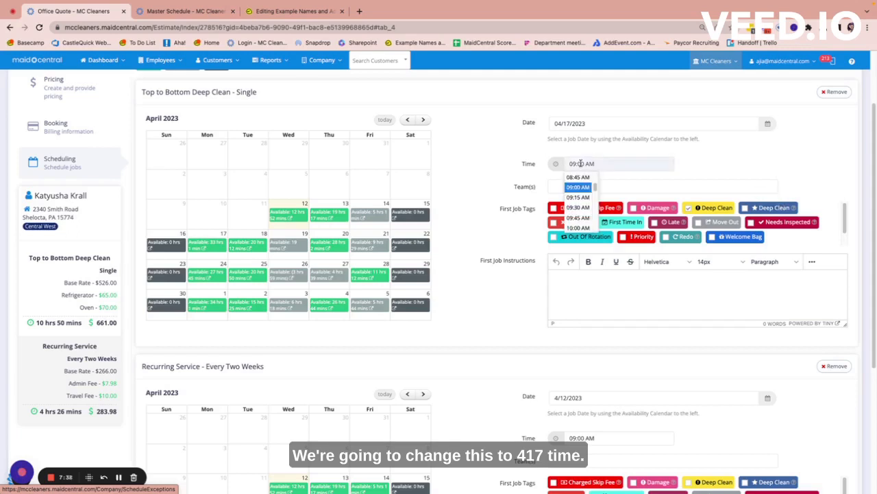
pyautogui.moveTo(596, 184); pyautogui.dragTo(595, 199)
pyautogui.click(578, 191)
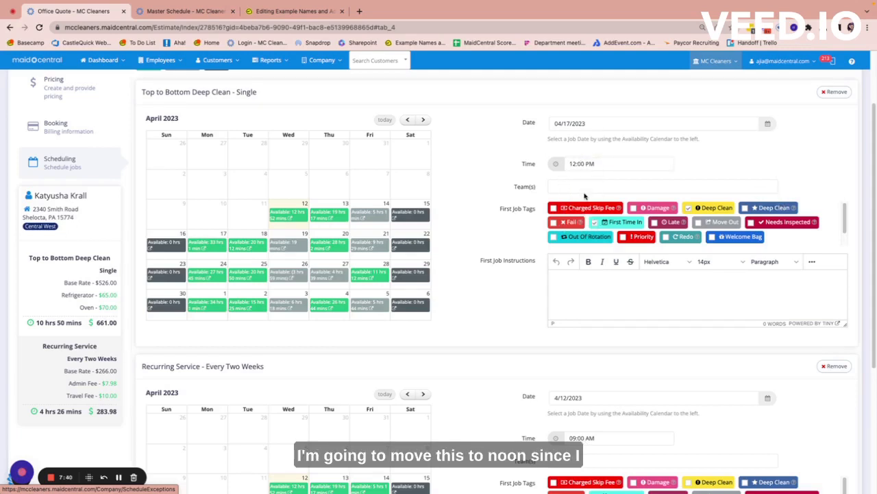
pyautogui.click(571, 187)
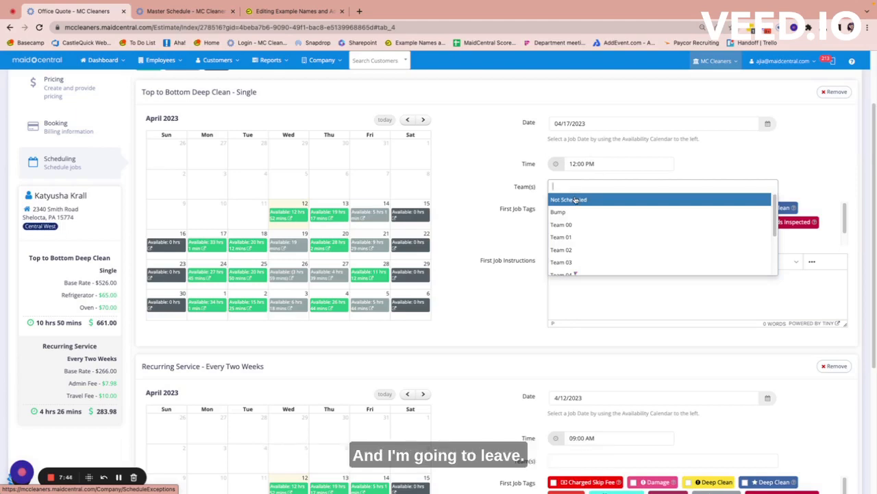
pyautogui.click(576, 199)
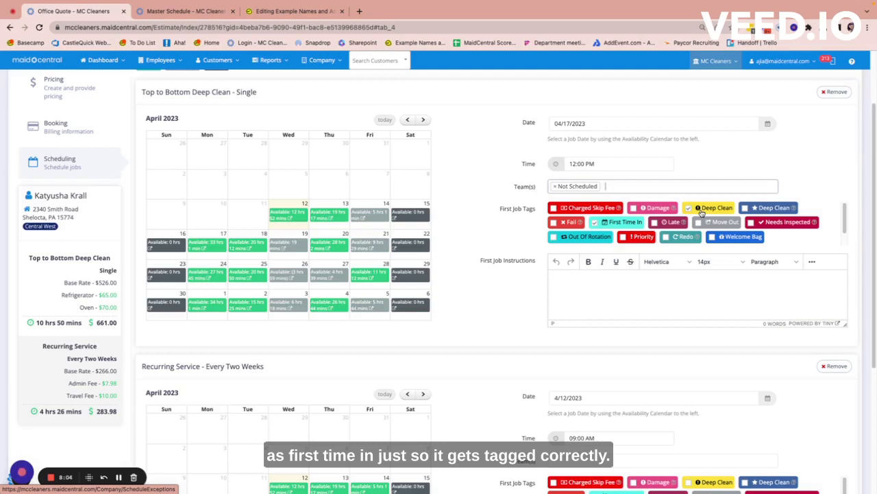
# Step: Compare the words Deep Clean in the Top to Bottom service name with its first job tags
pyautogui.moveTo(231, 92); pyautogui.dragTo(192, 89)
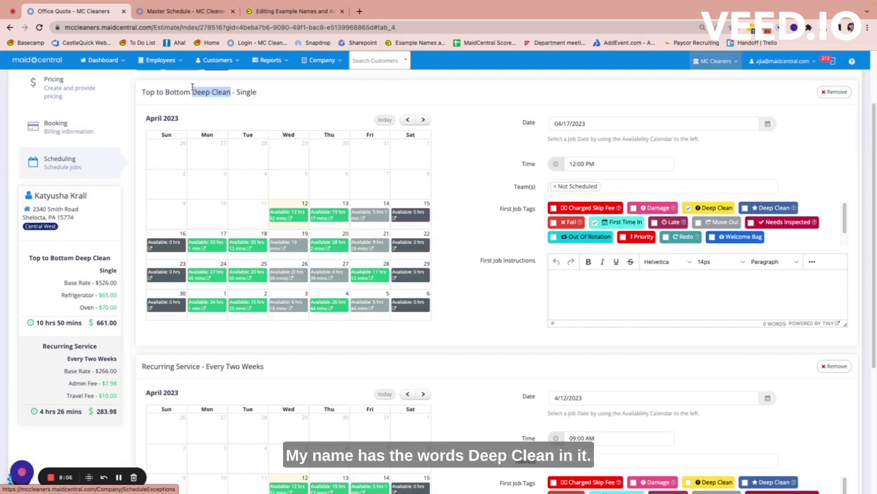
pyautogui.click(325, 101)
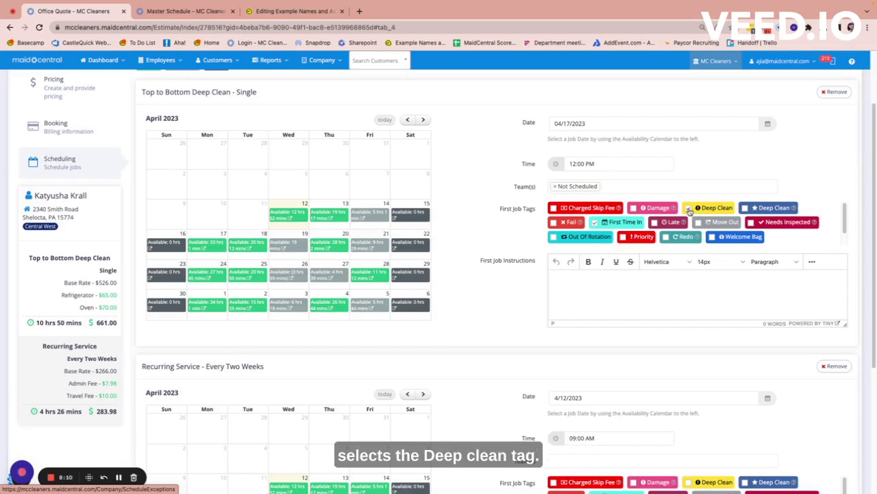
pyautogui.scroll(-3, 507, 295)
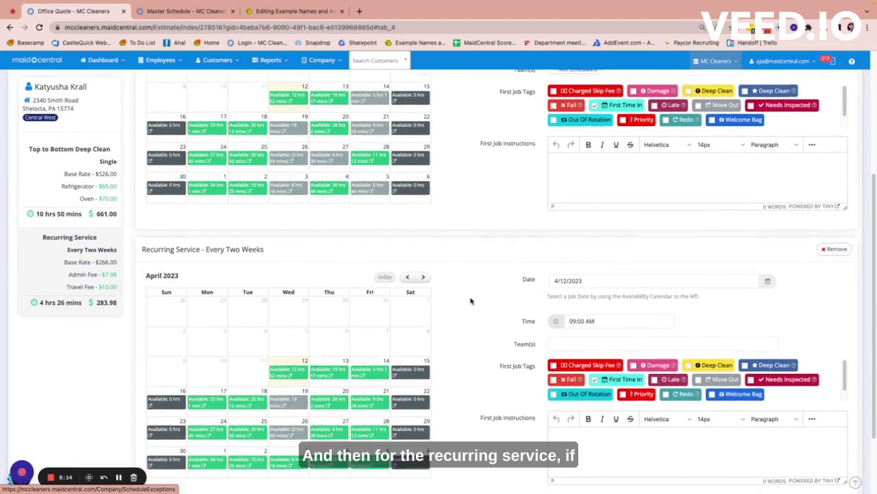
# Step: Check Monday availability around the week of May 1 for the Recurring Service and switch to the Master Schedule
pyautogui.scroll(4, 470, 300)
pyautogui.scroll(-1, 223, 302)
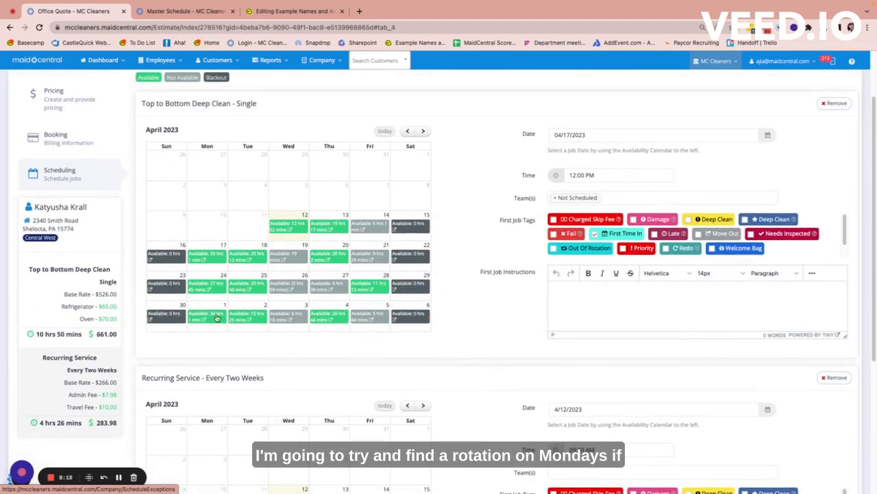
pyautogui.scroll(-5, 464, 373)
pyautogui.scroll(1, 480, 366)
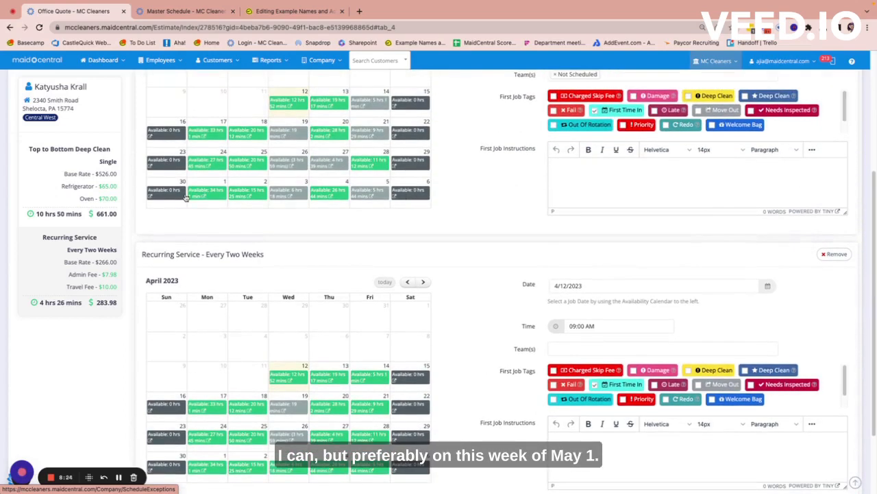
pyautogui.click(180, 11)
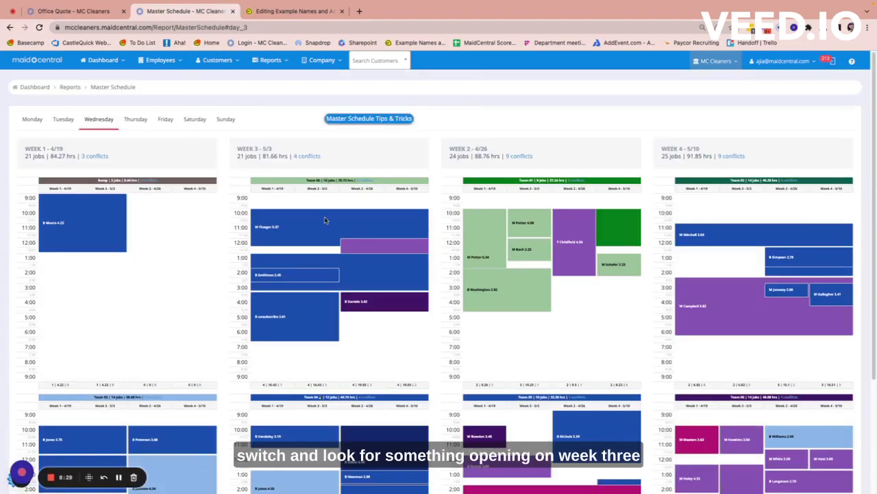
# Step: Examine the Wednesday and Tuesday team schedules in the Master Schedule for a recurring opening starting in week 3
pyautogui.scroll(-2, 386, 336)
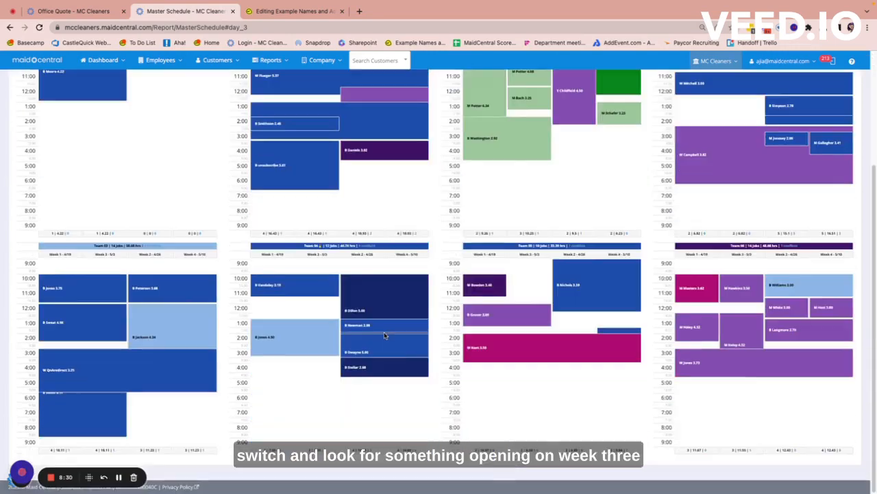
pyautogui.scroll(2, 385, 335)
pyautogui.click(63, 119)
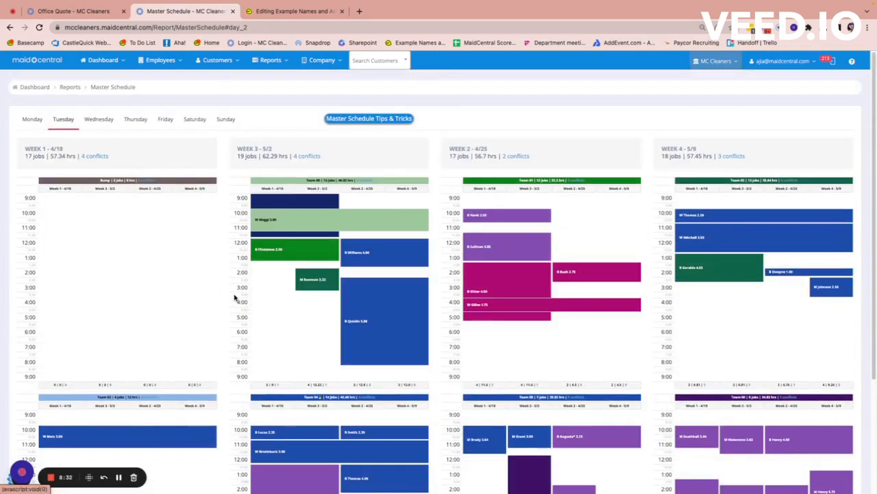
pyautogui.scroll(-4, 233, 295)
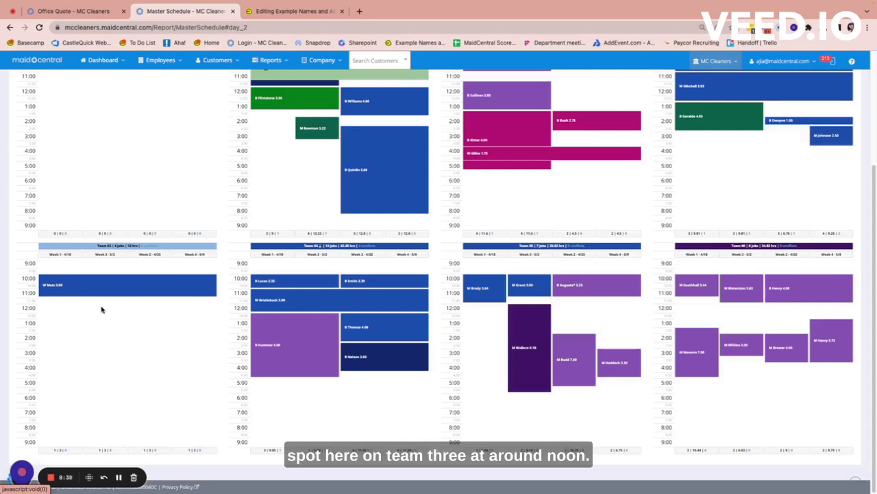
# Step: Return to the office quote and set the Recurring Service date to 05/02/2023
pyautogui.click(91, 12)
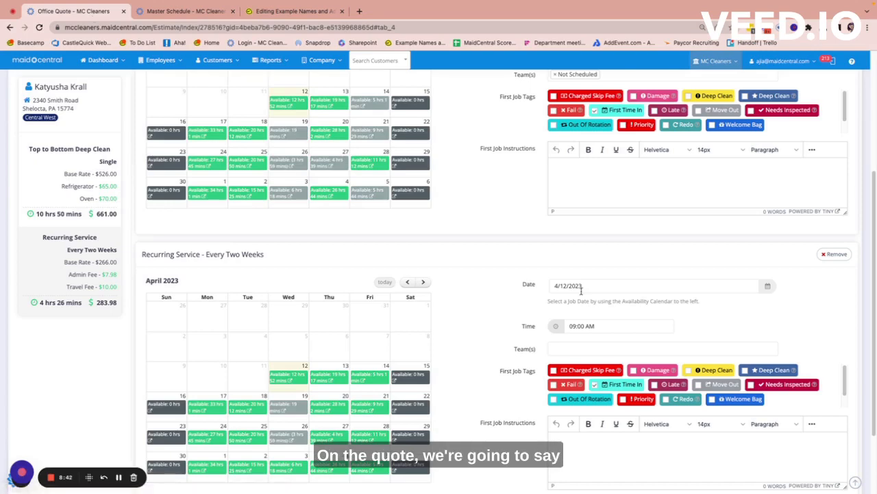
pyautogui.click(581, 288)
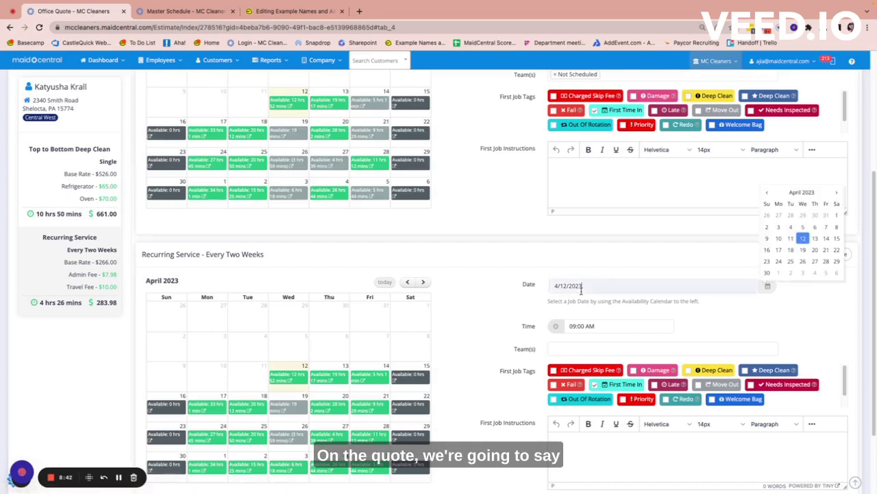
pyautogui.click(790, 273)
# Step: Set the Recurring Service start time to 12:00 PM and assign it to Team 03
pyautogui.click(584, 327)
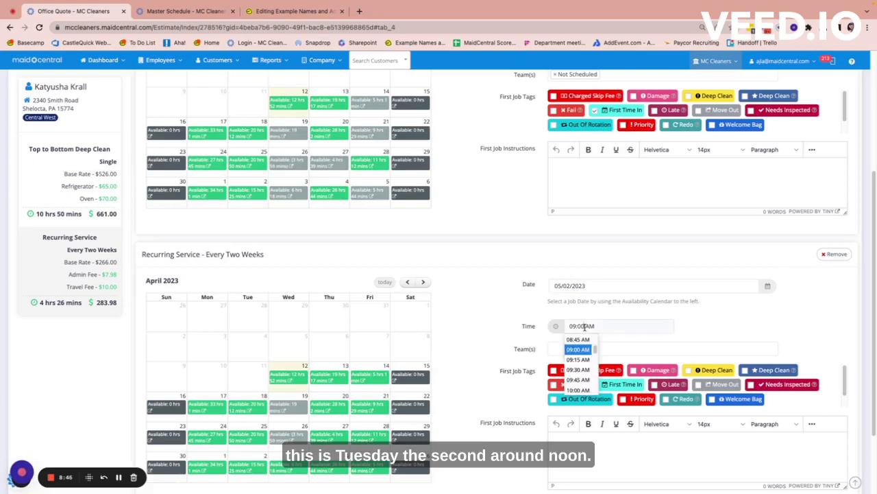
pyautogui.scroll(-3, 579, 371)
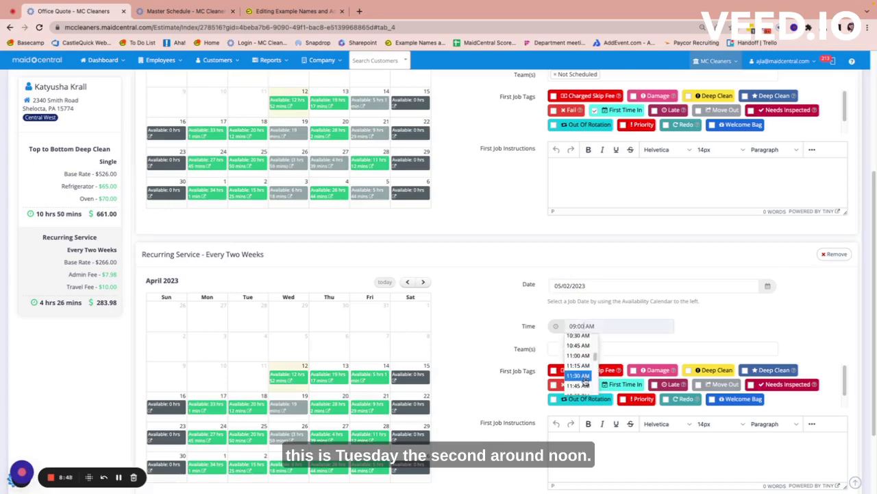
pyautogui.scroll(6, 583, 379)
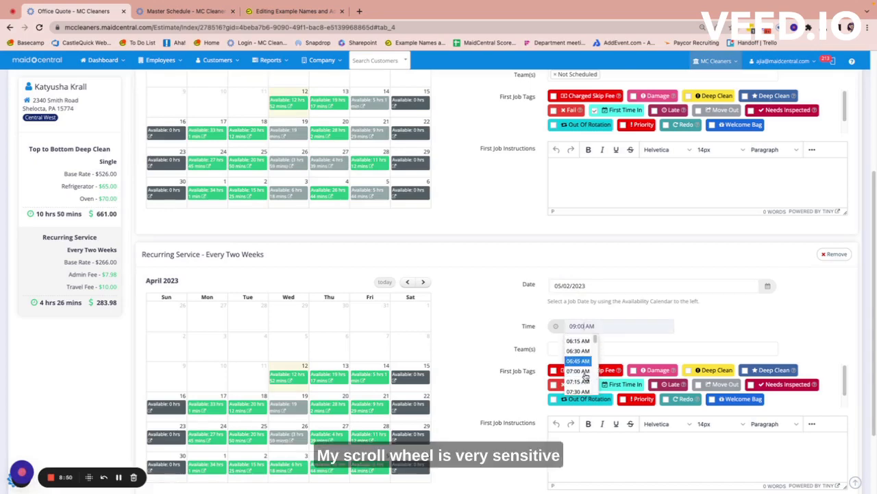
pyautogui.scroll(-10, 585, 374)
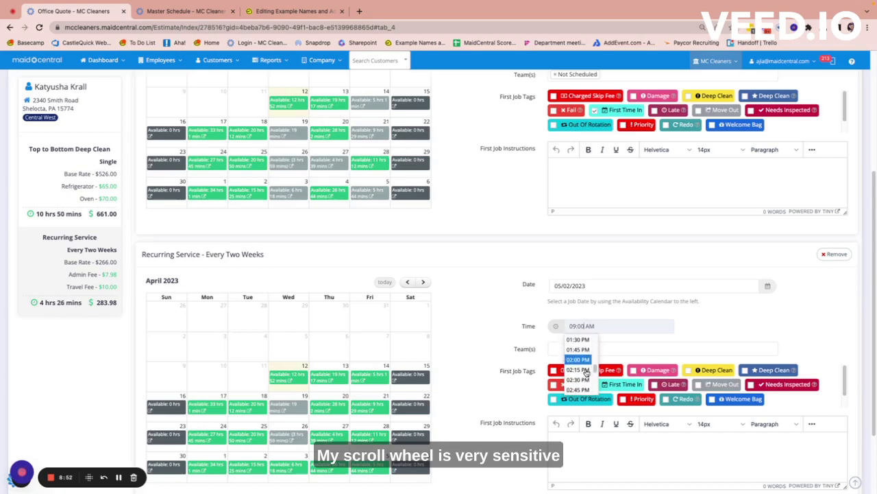
pyautogui.scroll(2, 586, 372)
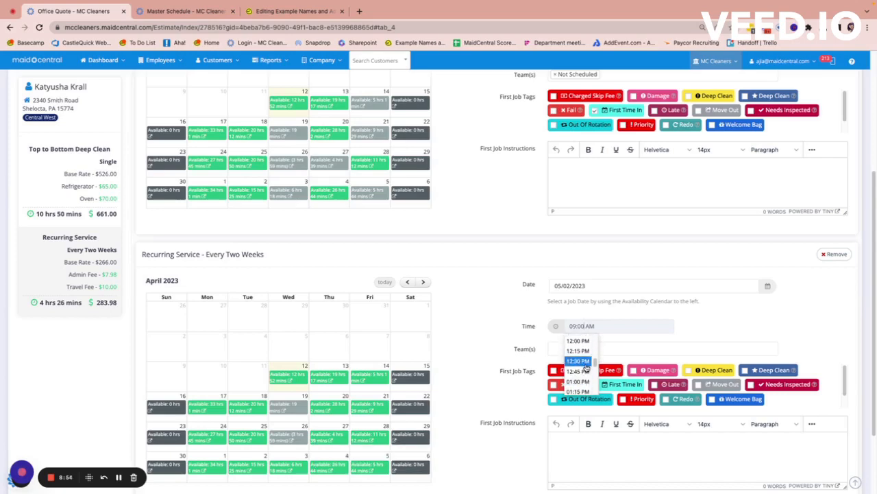
pyautogui.click(578, 340)
pyautogui.click(580, 350)
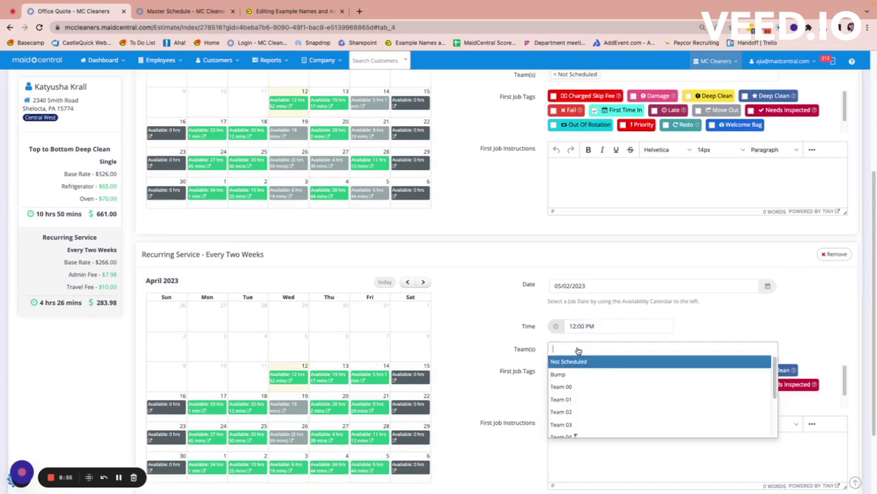
pyautogui.click(579, 424)
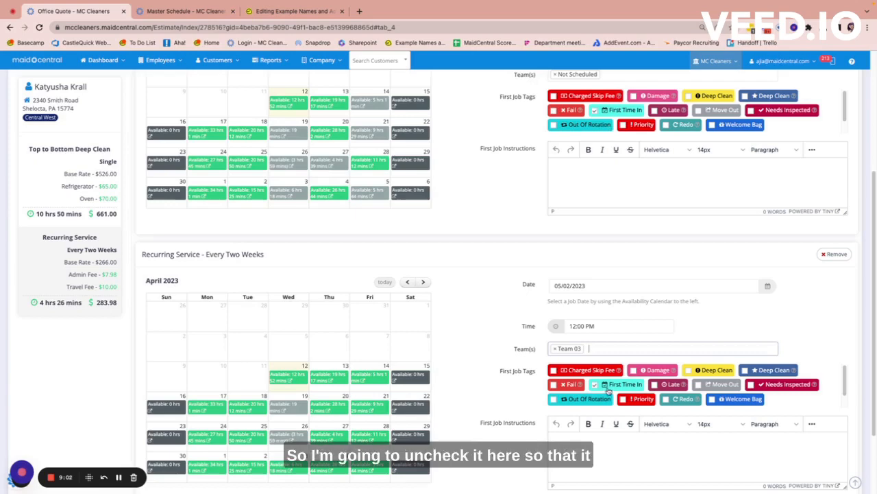
# Step: Remove the First Time In tag from the Recurring Service, then save and book the quote
pyautogui.scroll(-3, 519, 364)
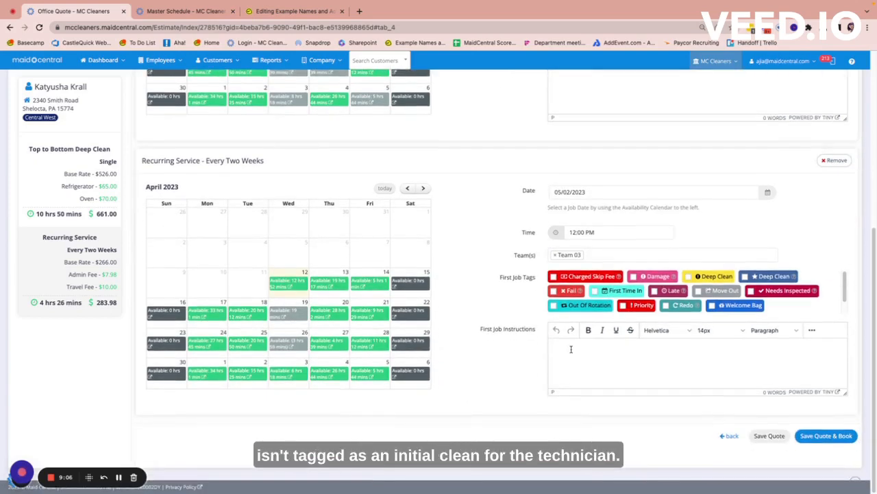
pyautogui.click(825, 443)
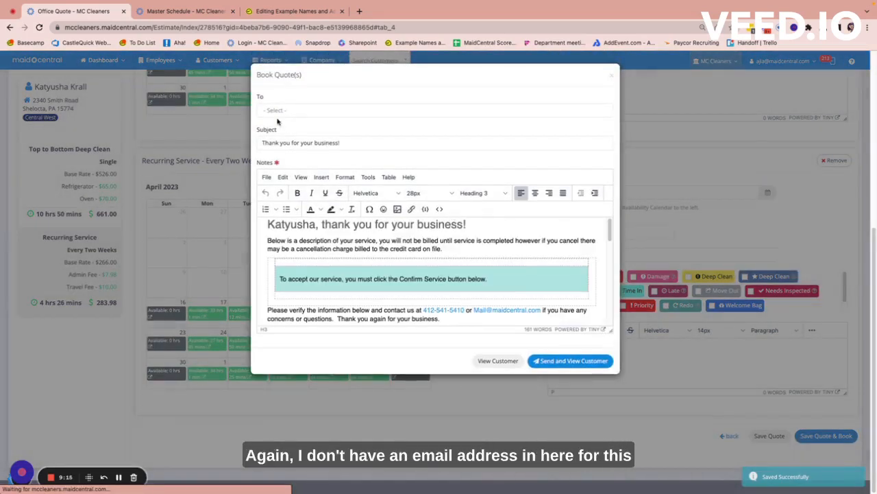
# Step: Check the booking email's recipient choices and review its service summary, confirmation link and agreement terms link
pyautogui.click(284, 109)
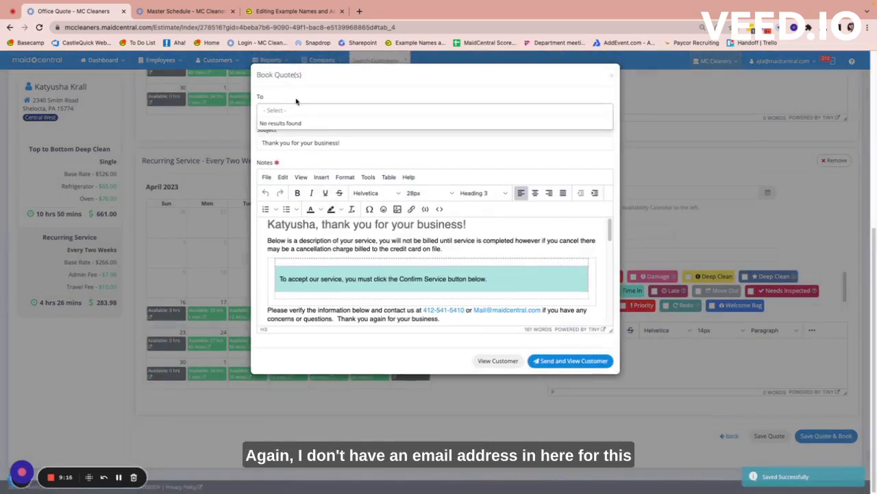
pyautogui.click(301, 94)
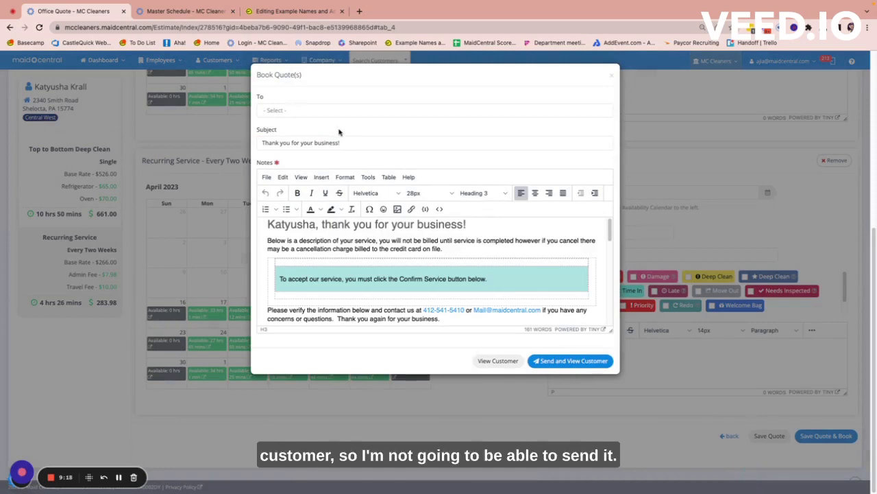
pyautogui.scroll(-1, 529, 237)
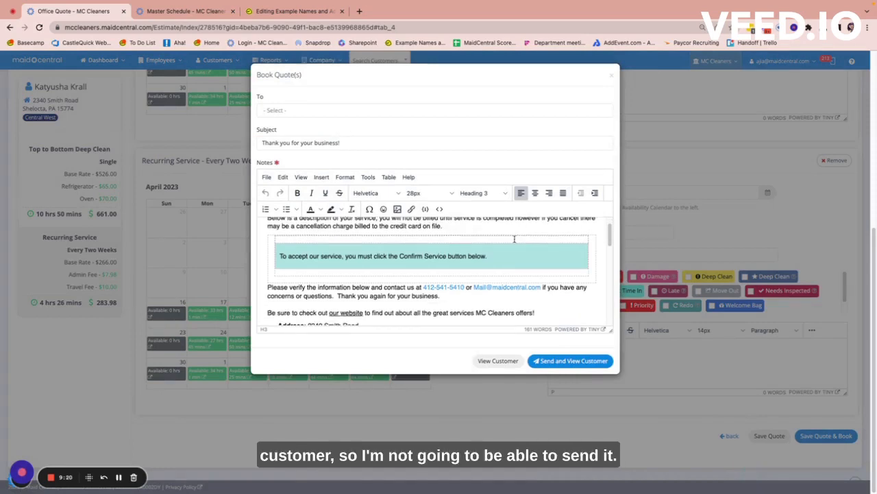
pyautogui.scroll(-5, 529, 237)
pyautogui.scroll(-1, 493, 245)
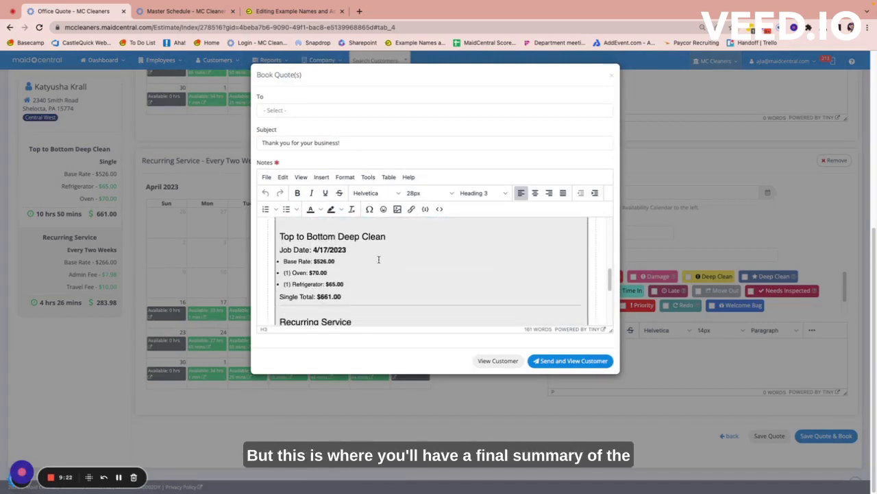
pyautogui.scroll(-2, 352, 253)
pyautogui.scroll(-2, 352, 253)
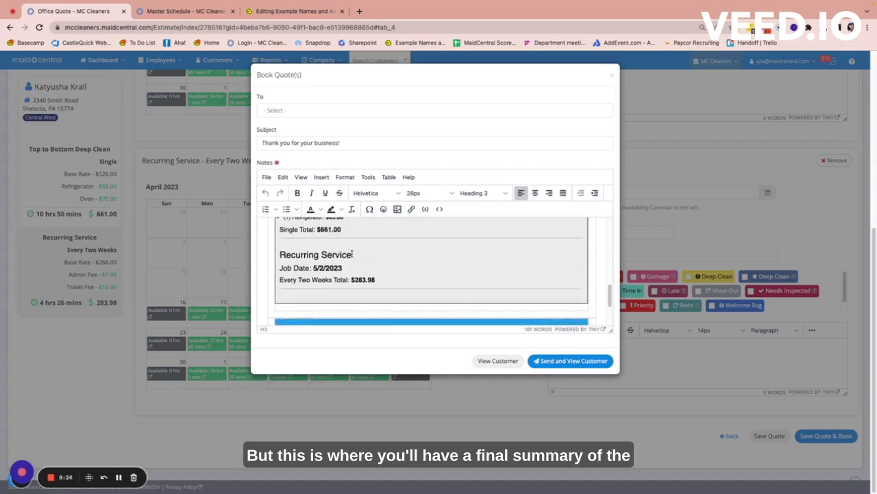
pyautogui.scroll(-1, 390, 268)
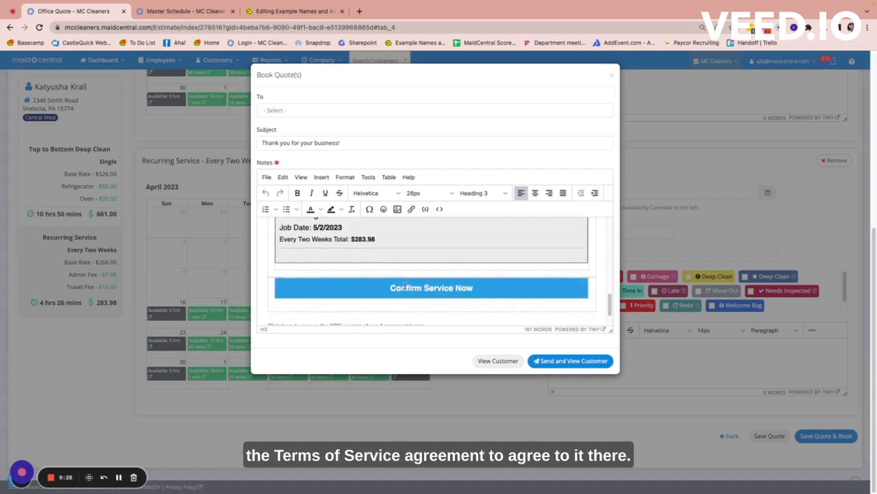
pyautogui.scroll(-2, 463, 297)
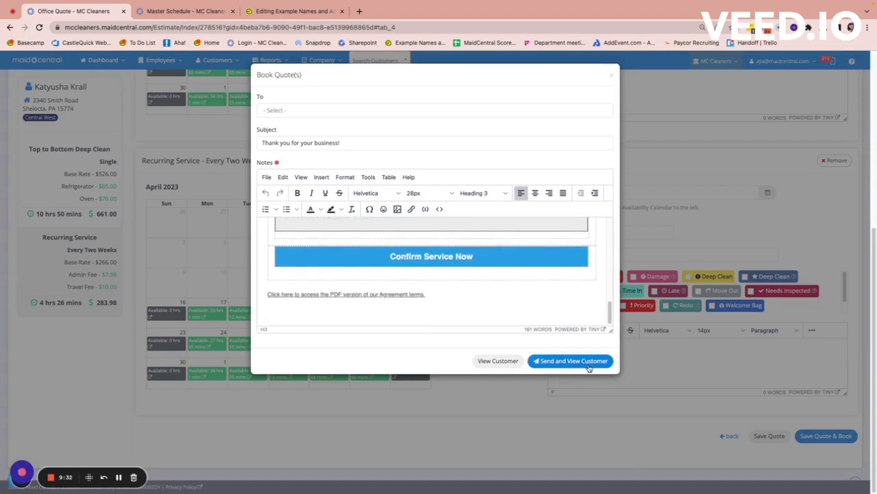
# Step: Go to the customer record without sending the booking email and open the agreement terms from its Agreements section
pyautogui.click(500, 360)
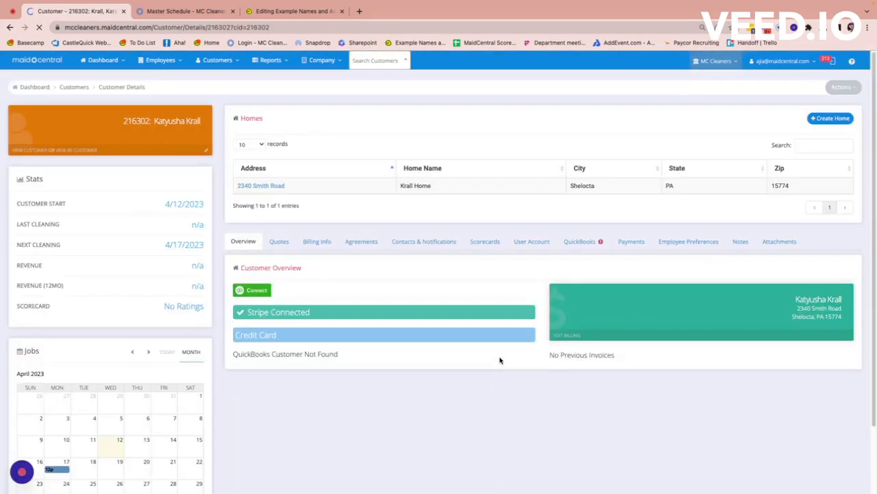
pyautogui.click(362, 242)
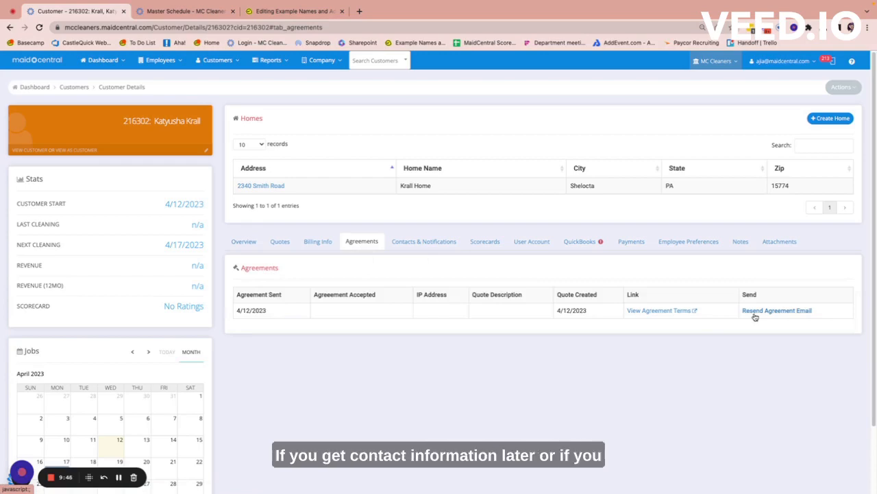
pyautogui.click(658, 312)
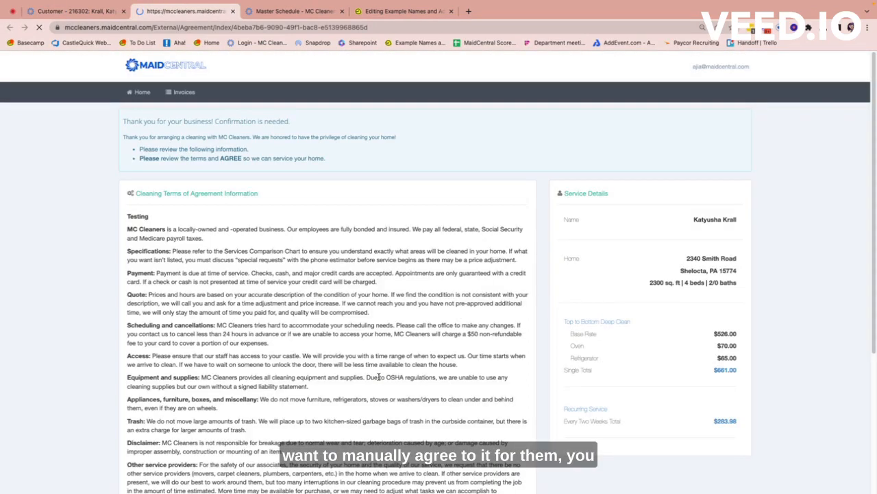
# Step: Accept the cleaning terms of agreement on the customer's behalf and close the agreement page
pyautogui.scroll(-5, 339, 334)
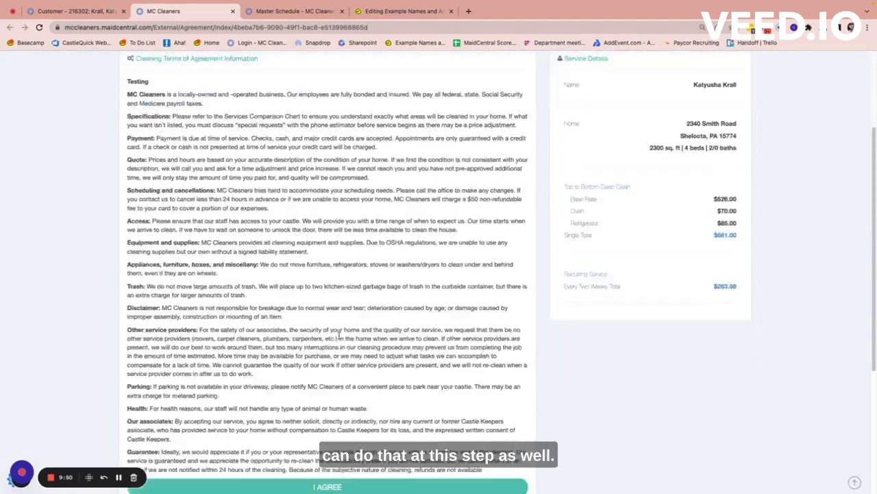
pyautogui.scroll(1, 340, 338)
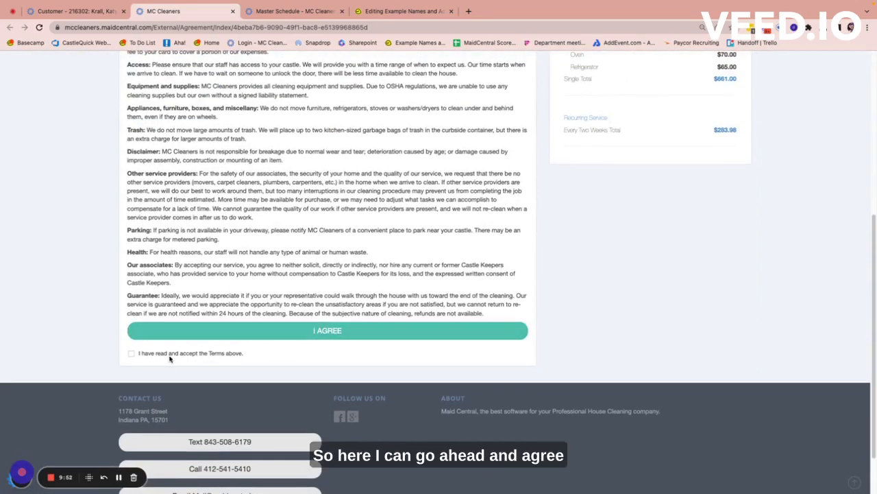
pyautogui.click(169, 354)
pyautogui.click(327, 329)
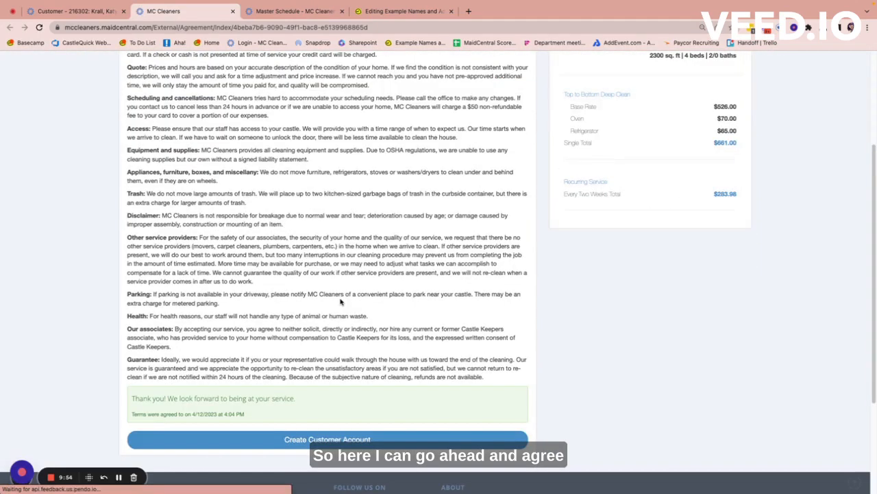
pyautogui.click(233, 11)
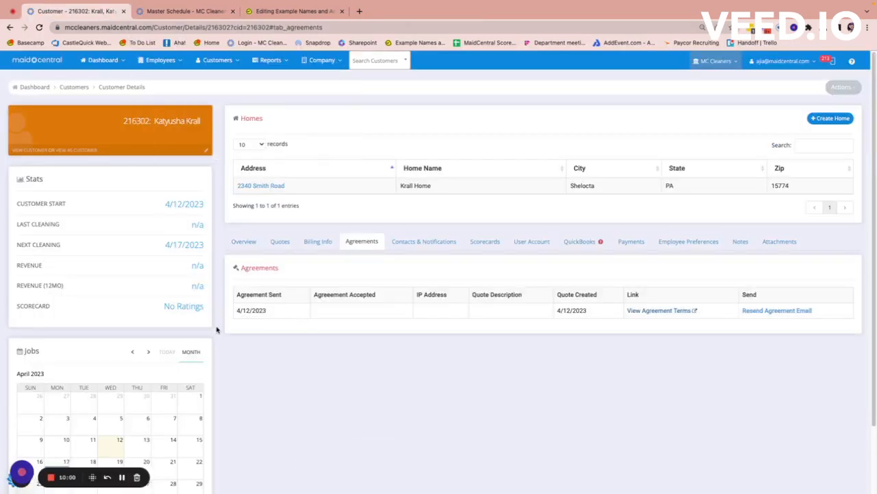
# Step: Check the April 17 deep clean's details and rate modifications and the May 2 recurring job's details on the customer's job calendar
pyautogui.scroll(-2, 217, 329)
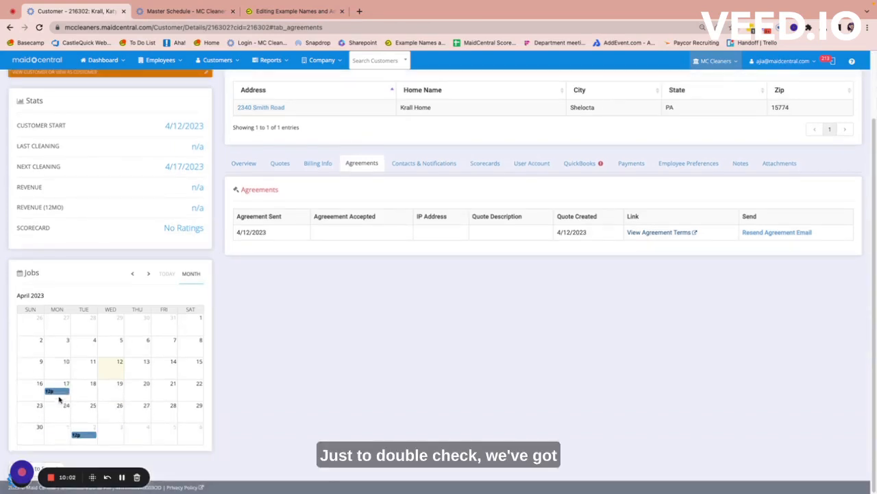
pyautogui.moveTo(59, 394)
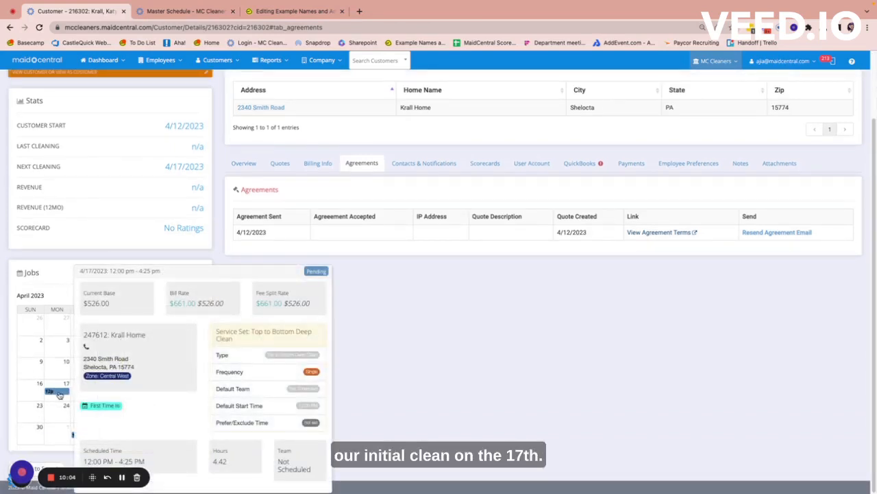
pyautogui.click(58, 392)
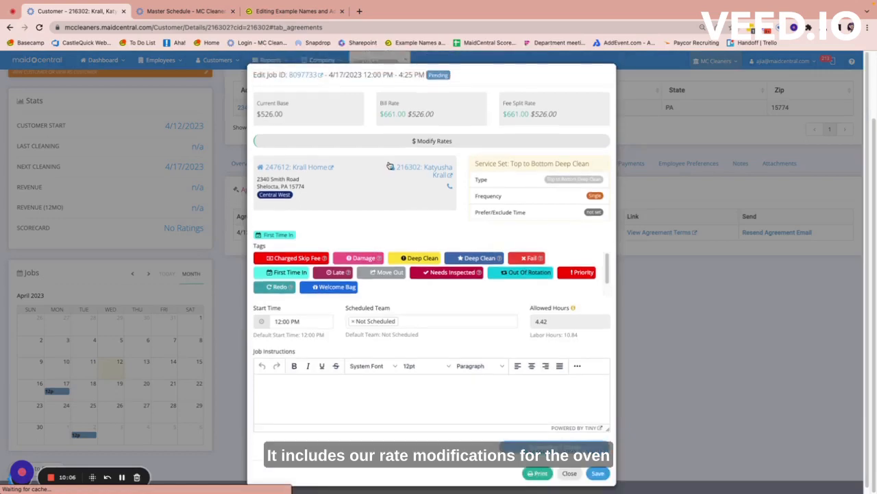
pyautogui.click(411, 141)
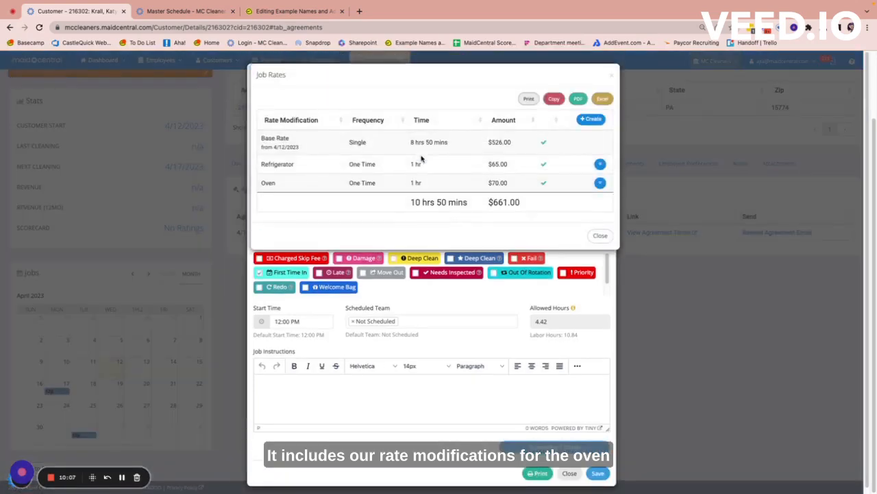
pyautogui.click(609, 234)
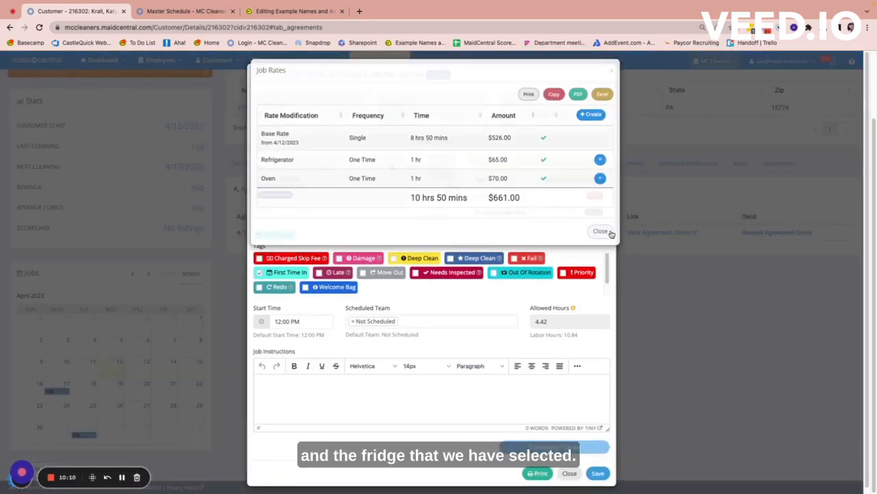
pyautogui.click(569, 473)
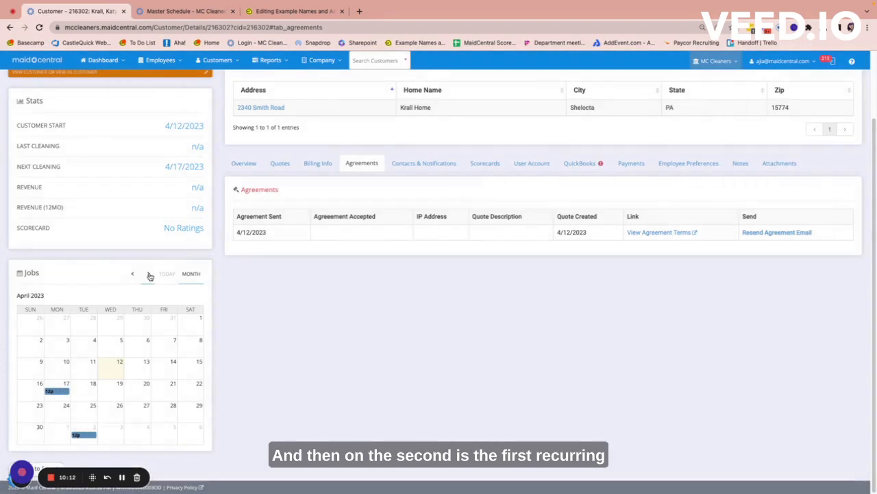
pyautogui.moveTo(84, 438)
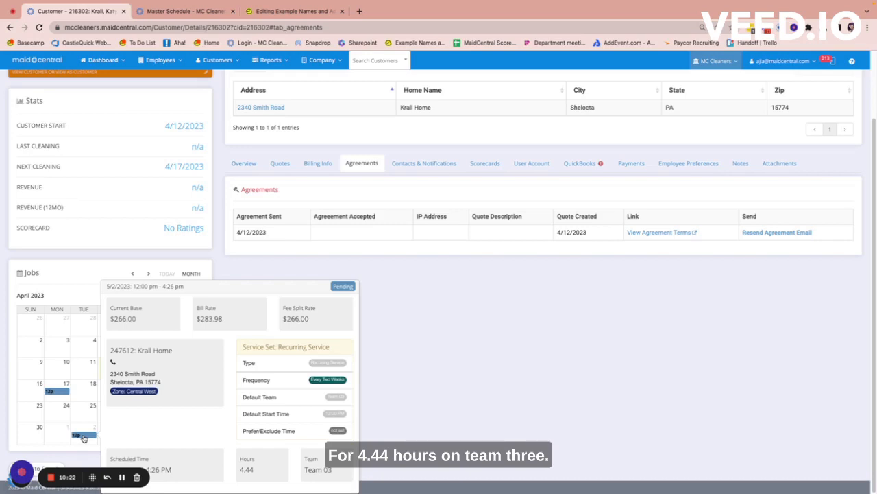
pyautogui.scroll(2, 397, 327)
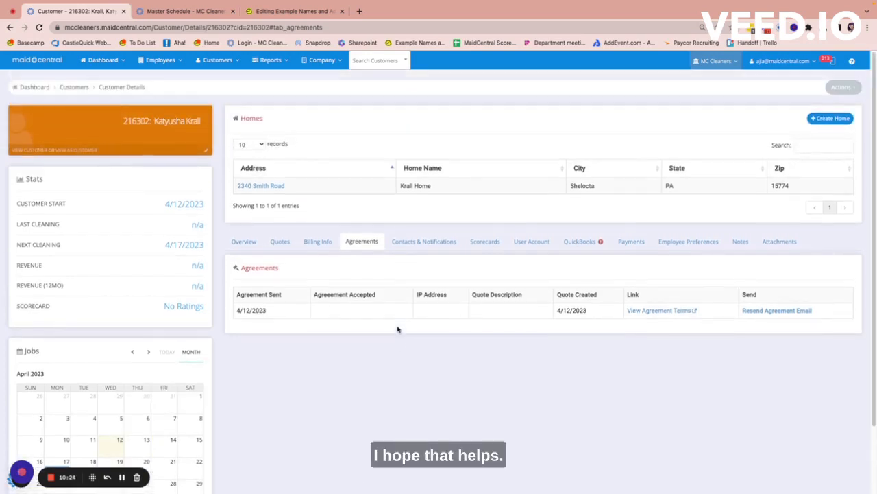